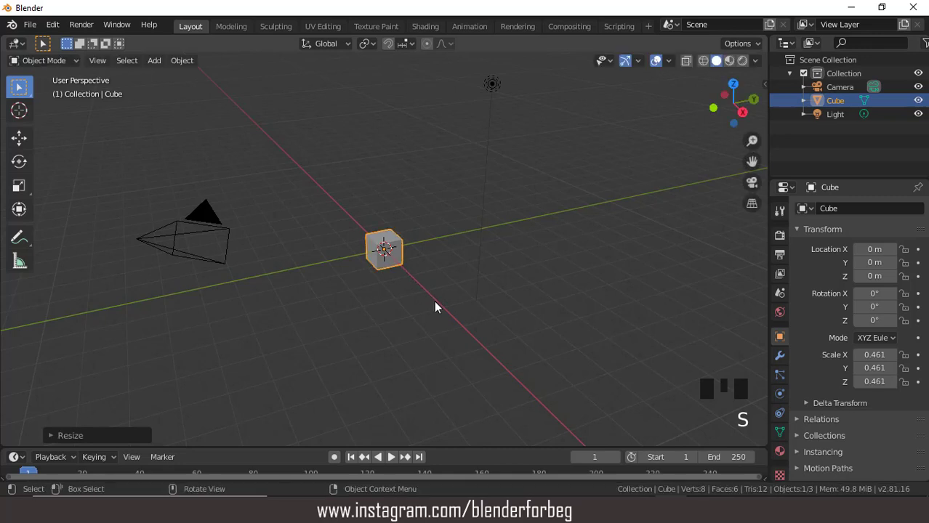
Stretch the cube into a rectangular block by scaling it to about 1.782 along Y and about 0.844 along X
middle_drag(379, 276, 498, 355)
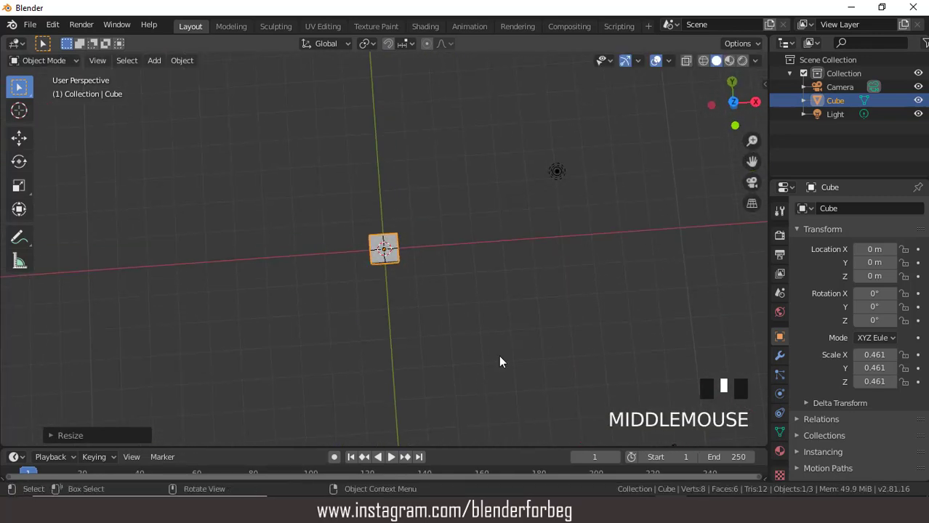
key(s)
key(y)
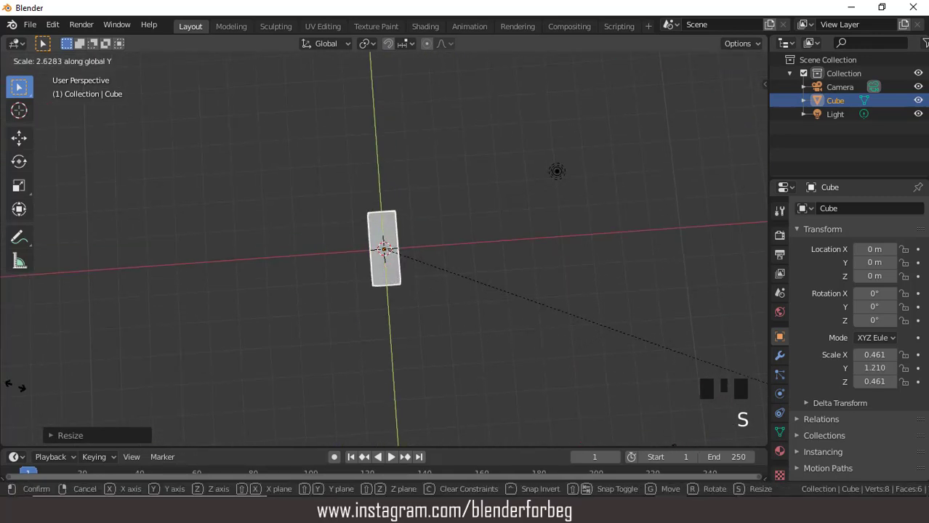
click(194, 404)
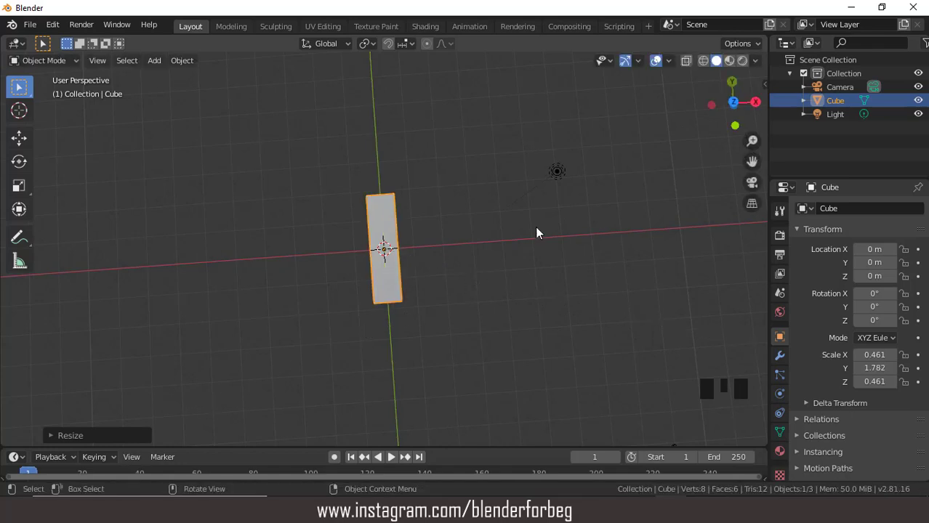
scroll(535, 237, up, 2)
key(s)
key(x)
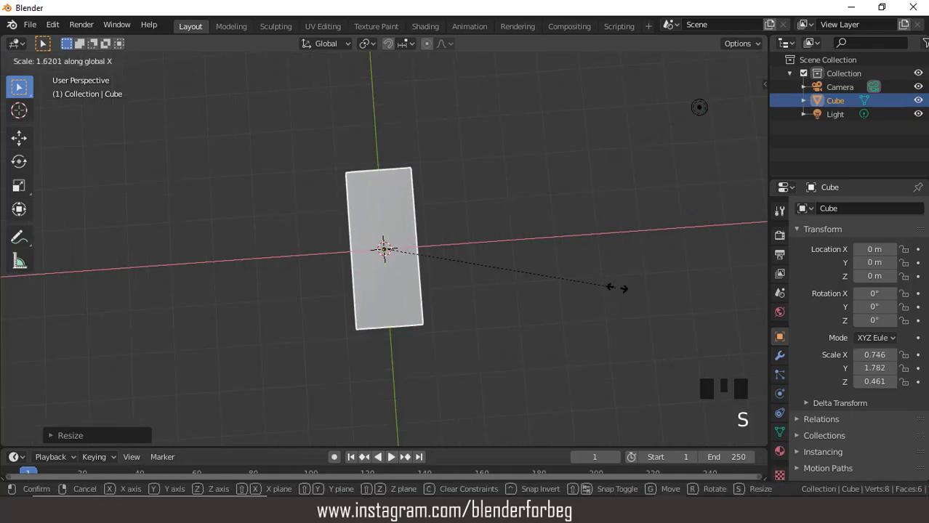
click(646, 287)
Flatten the block along the global Z axis to a Z scale of about 0.334
middle_drag(510, 277, 514, 204)
key(s)
key(z)
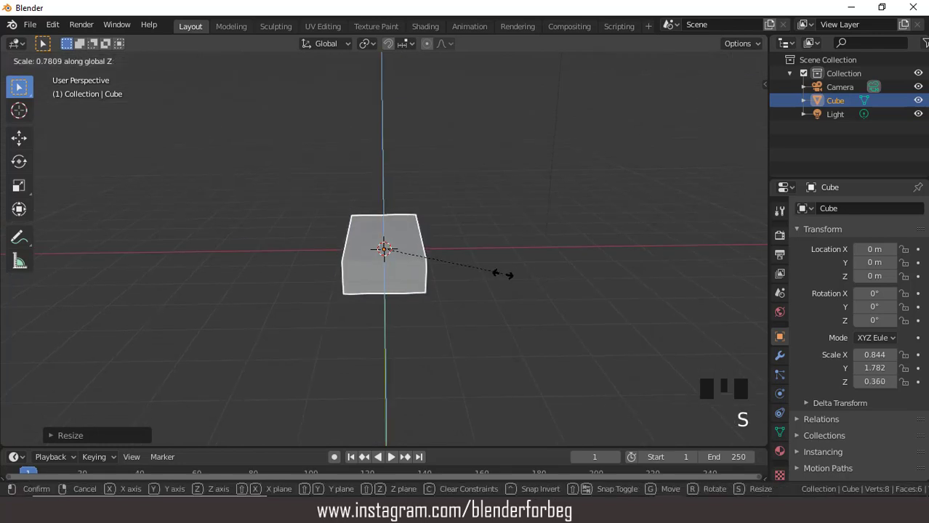
click(497, 278)
Enter Edit Mode on the block and add two lengthwise loop cuts running parallel to the Y axis
click(52, 59)
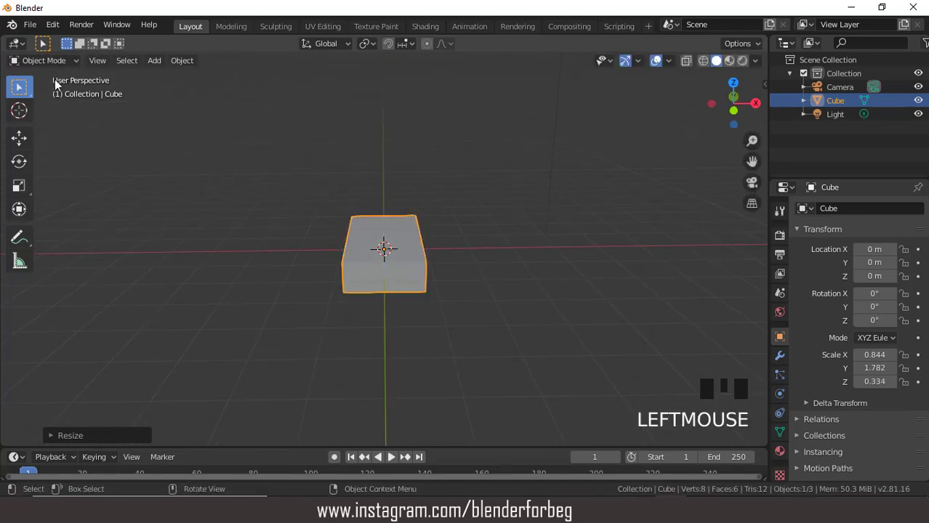
click(45, 60)
click(43, 91)
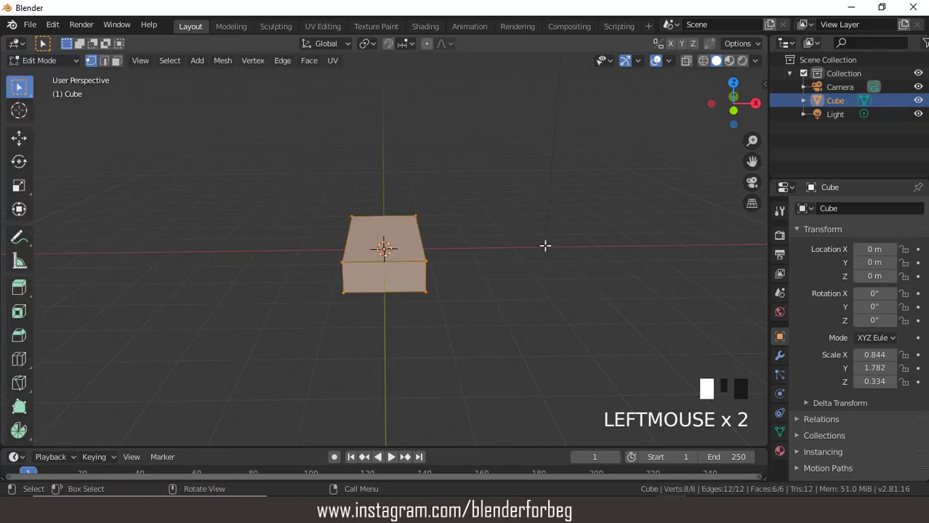
scroll(545, 246, up, 2)
middle_drag(482, 230, 454, 289)
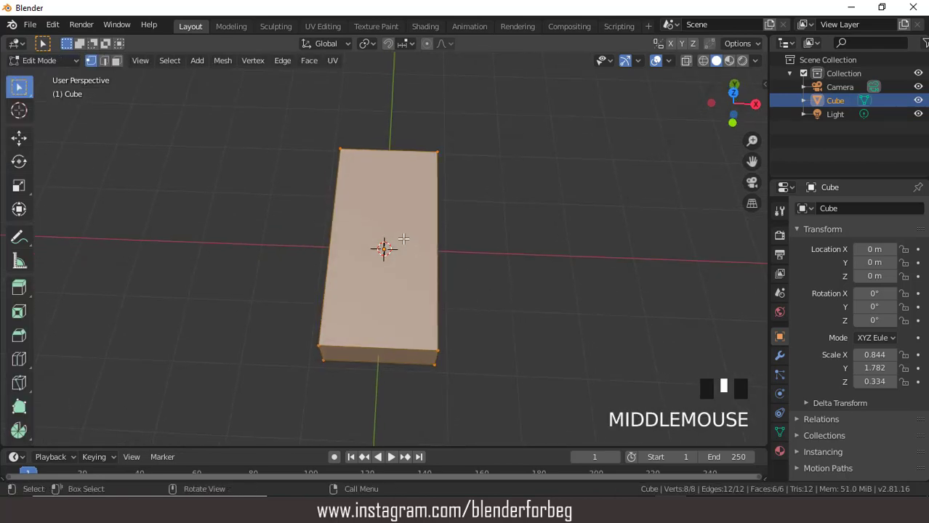
key(ctrl+r)
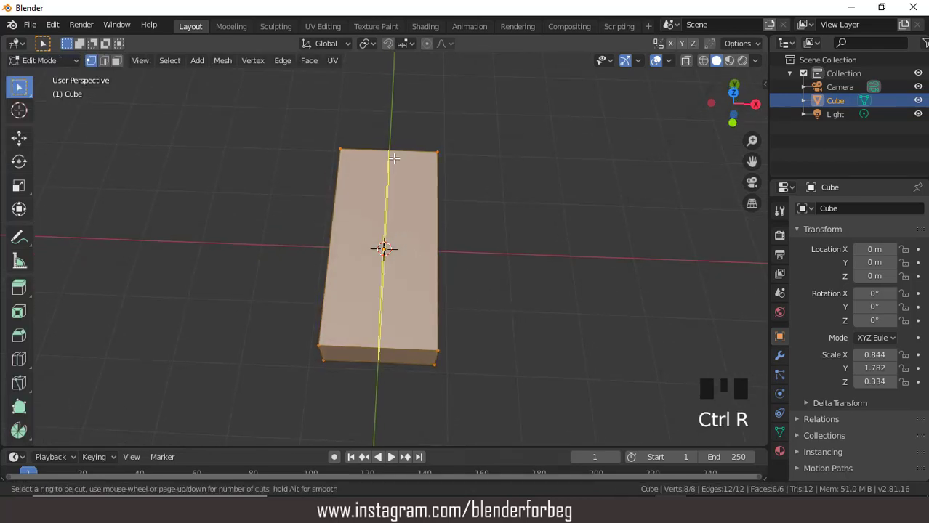
click(392, 161)
right_click(393, 161)
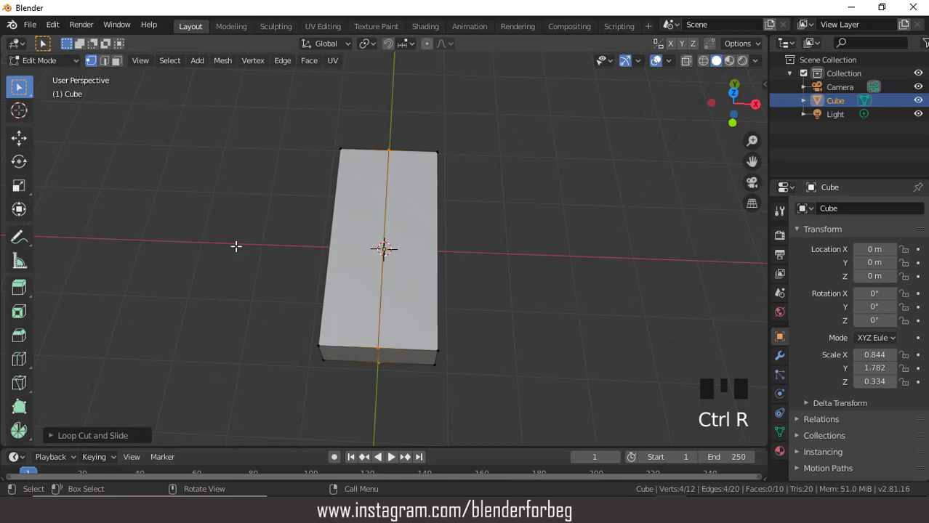
click(58, 434)
click(221, 327)
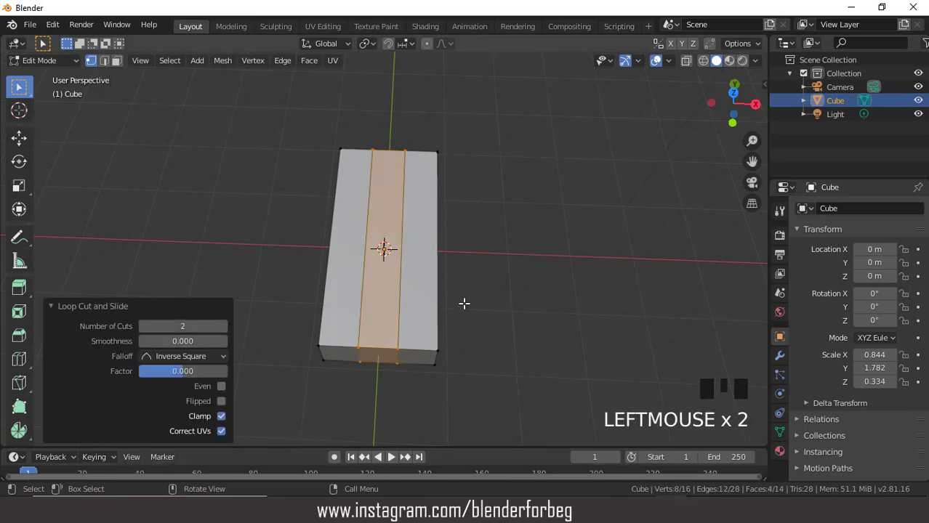
Spread the two lengthwise cuts toward the block's long edges by scaling them along X by about 2.286
key(s)
key(x)
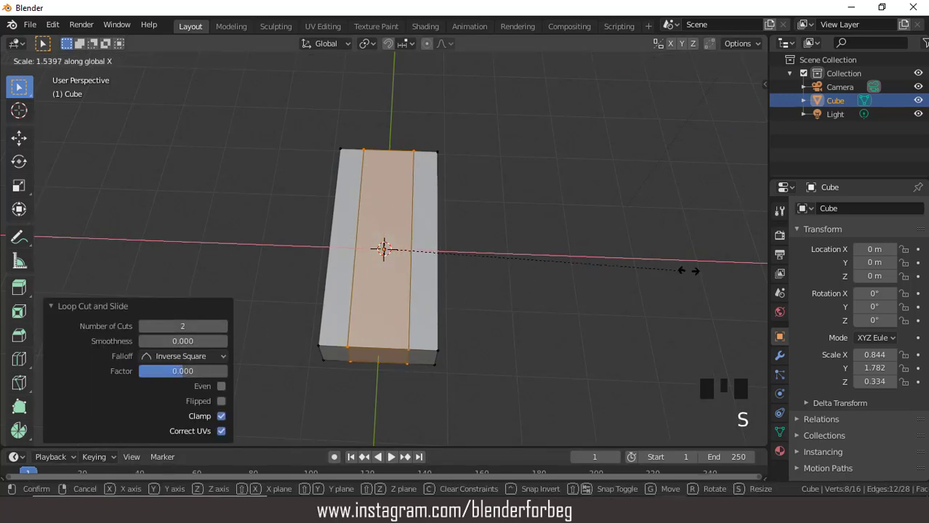
click(55, 268)
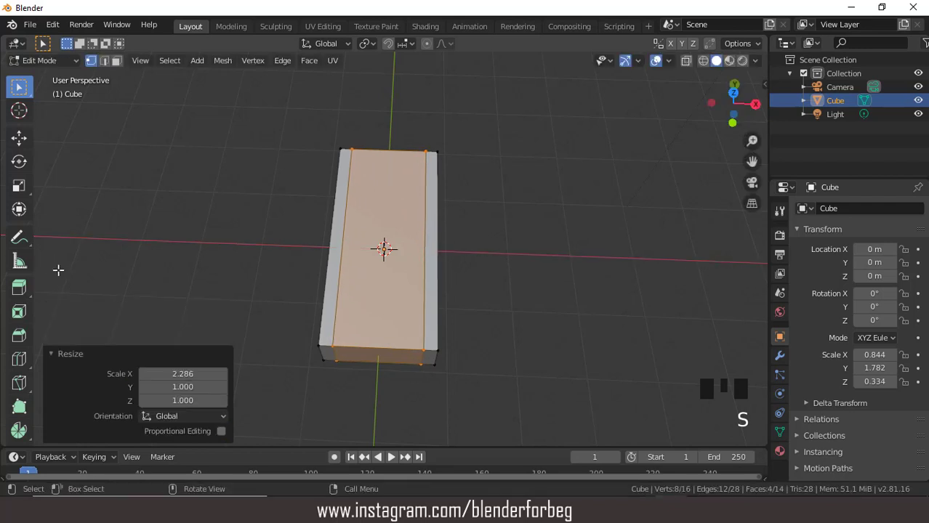
Add two crosswise loop cuts to the block and spread them toward its short ends, scaling along Y by about 2.627
middle_drag(468, 272, 477, 317)
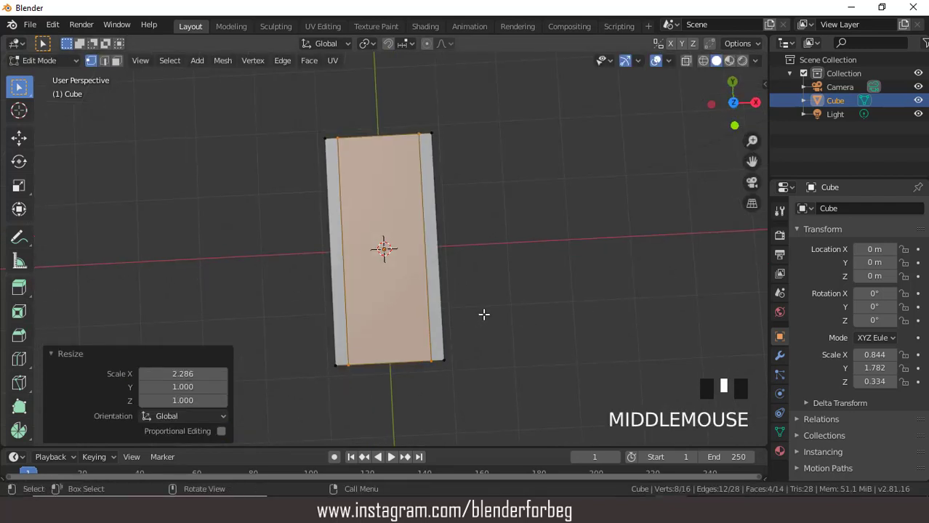
key(ctrl+r)
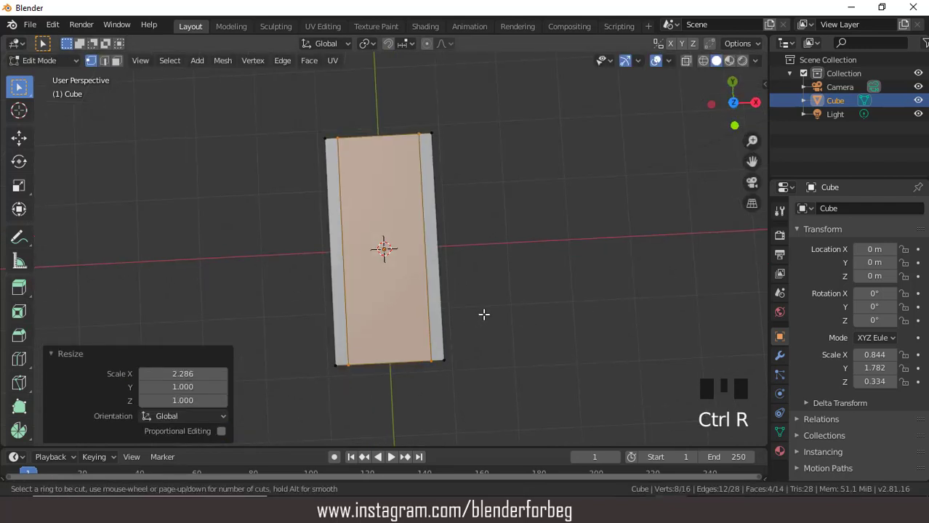
click(433, 253)
right_click(388, 276)
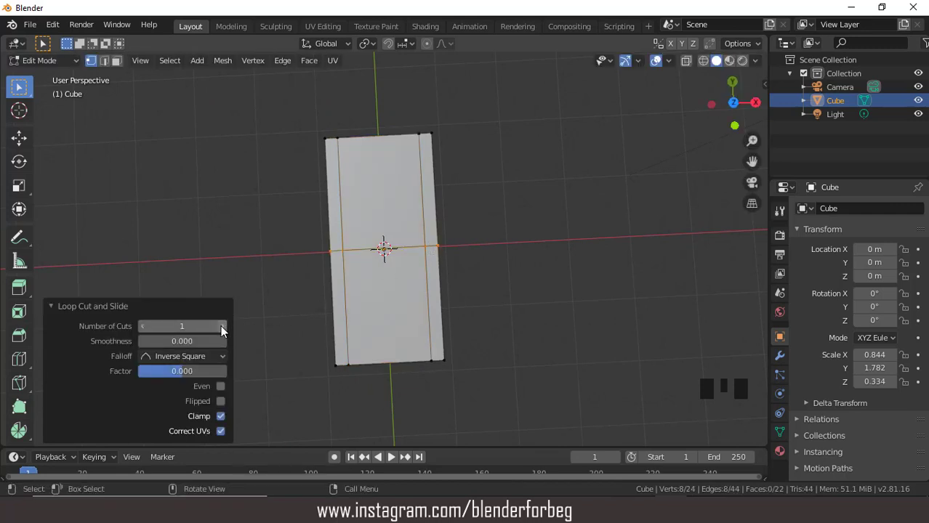
click(221, 327)
key(s)
key(y)
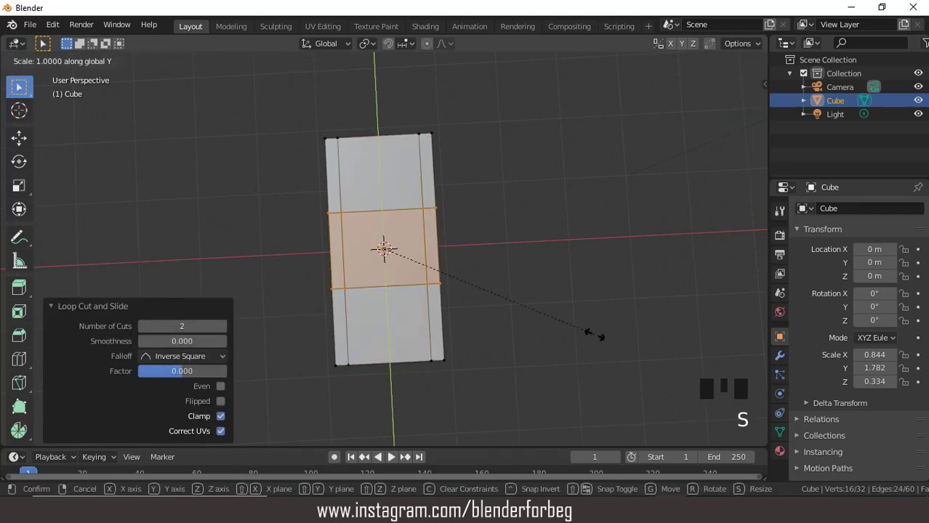
click(144, 144)
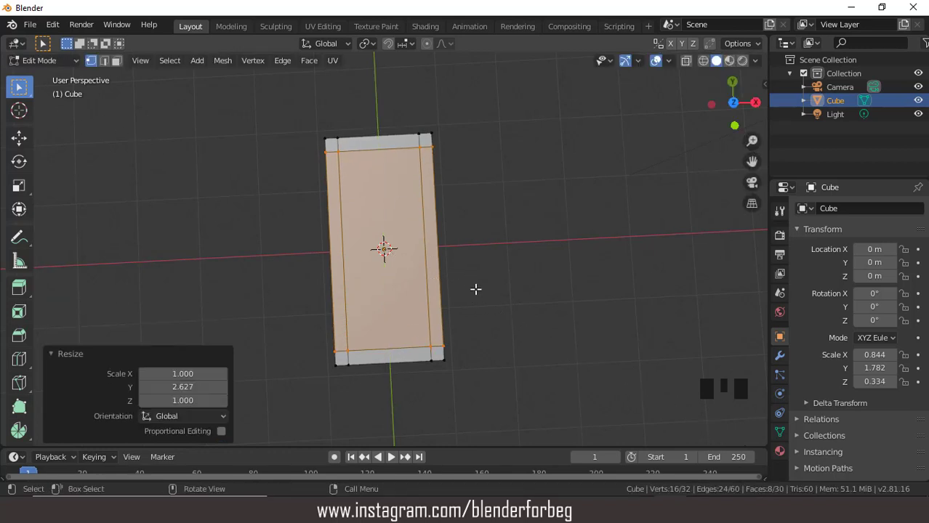
Select the two small top corner faces along one long side of the block and extrude them upward about 1.05 m as posts
middle_drag(475, 288, 502, 188)
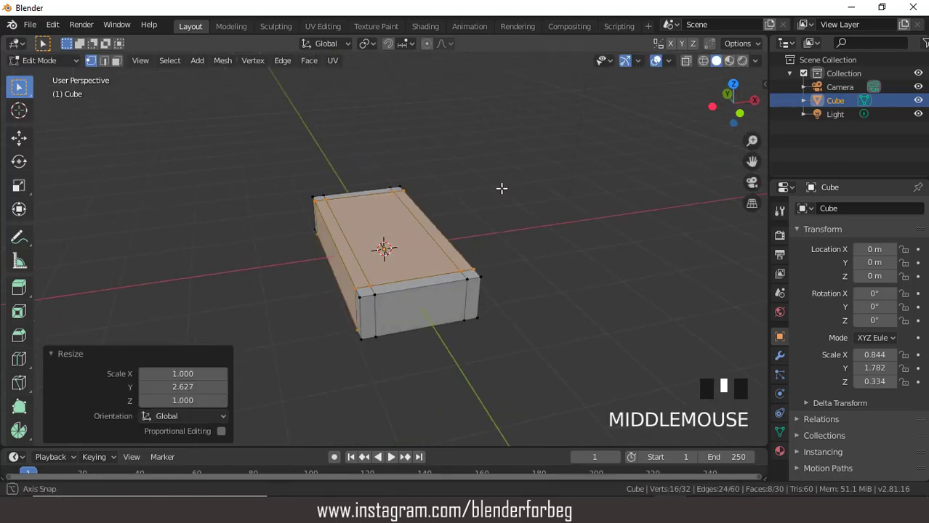
click(117, 60)
click(365, 292)
middle_drag(364, 293, 299, 204)
shift+click(301, 189)
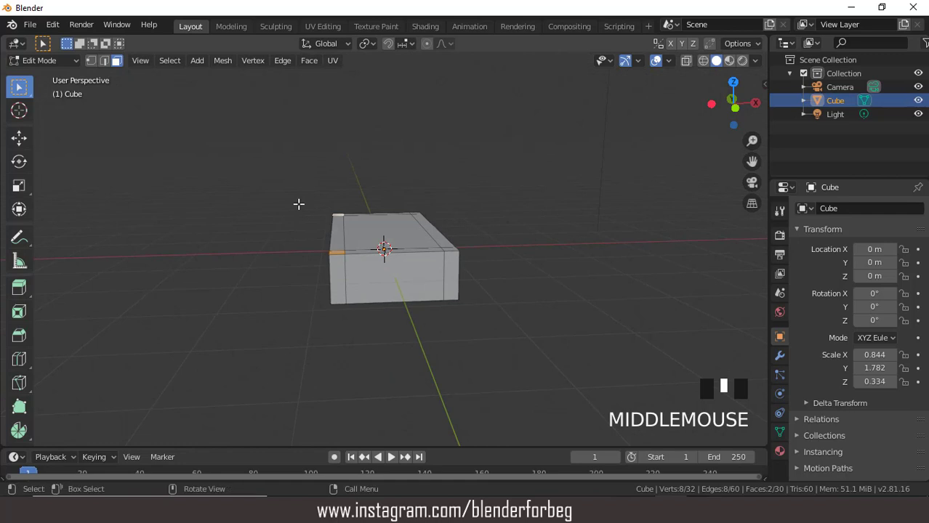
key(KP_1)
key(e)
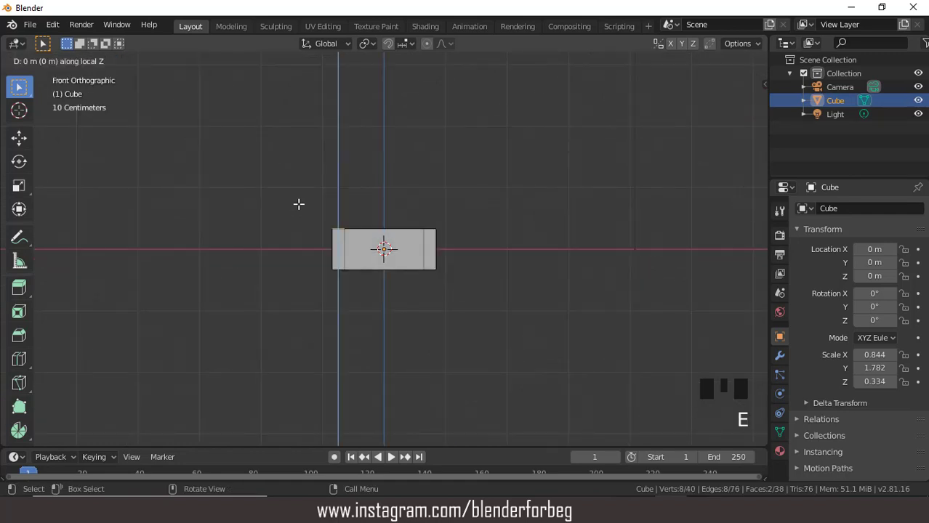
click(308, 138)
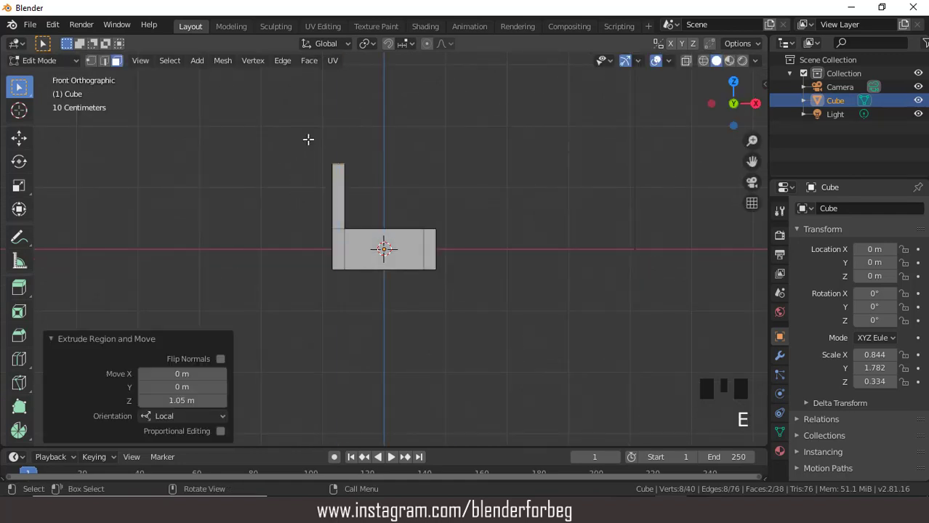
Extrude the tops of both posts upward by about another 0.212 m
middle_drag(309, 139, 307, 204)
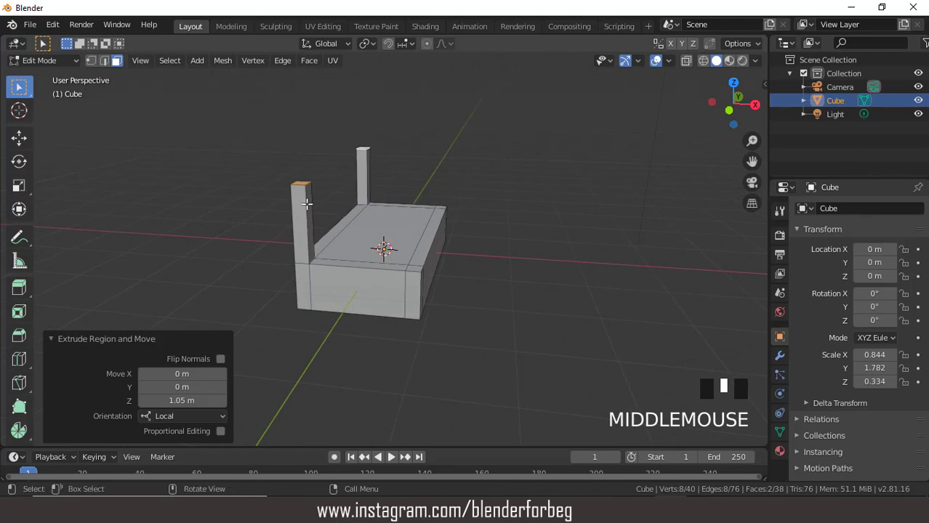
key(e)
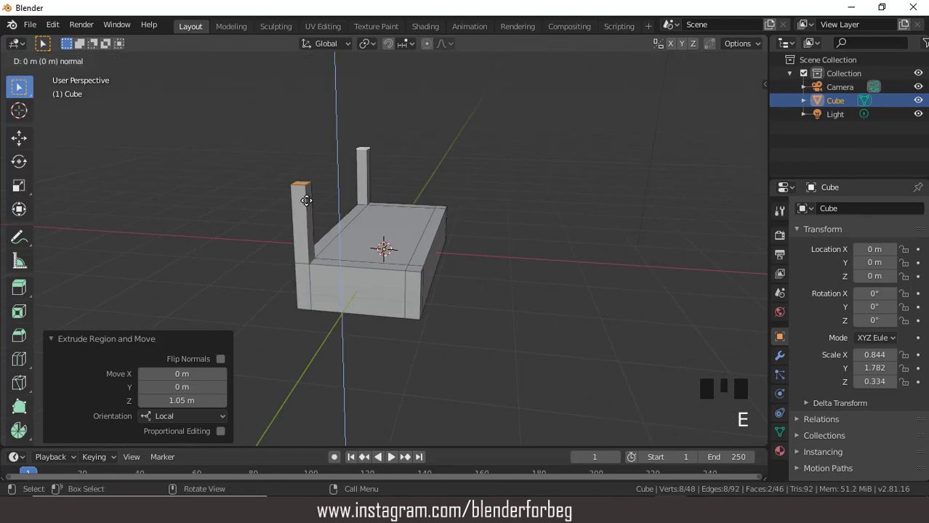
click(306, 190)
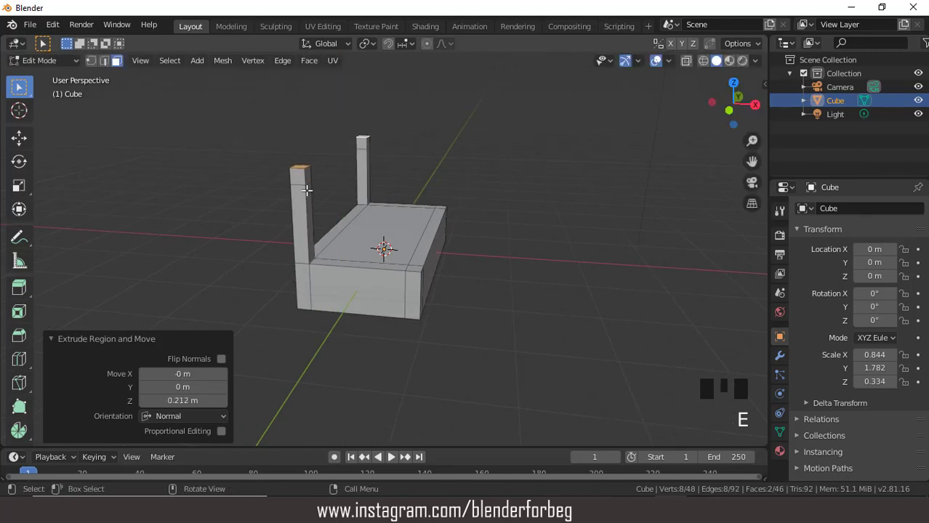
Extrude the inward-facing side faces of both post tops horizontally about 1.47 m, reaching the block's opposite side
middle_drag(307, 191, 268, 165)
click(269, 164)
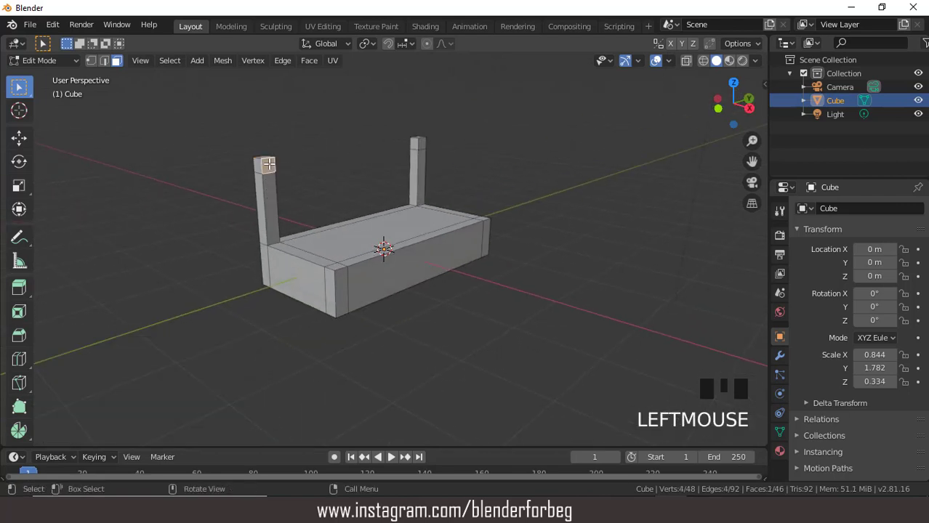
shift+click(418, 144)
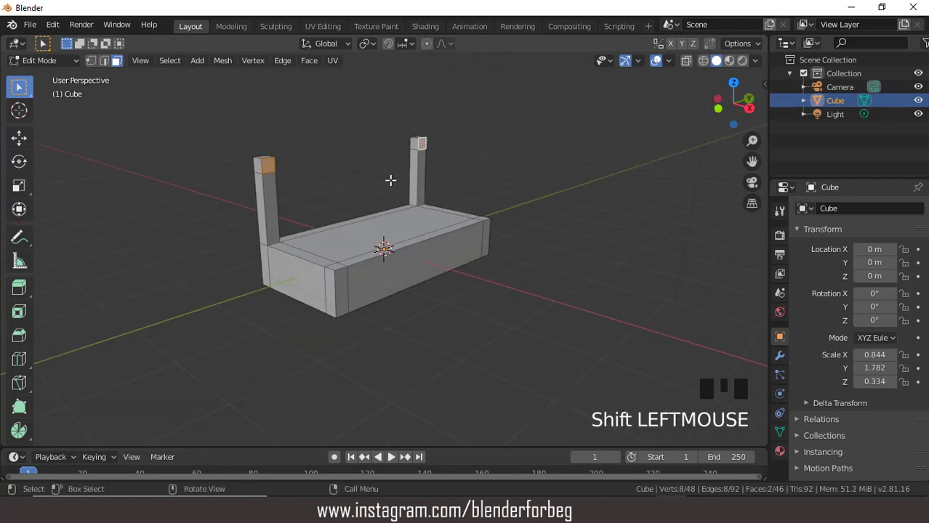
key(KP_1)
key(e)
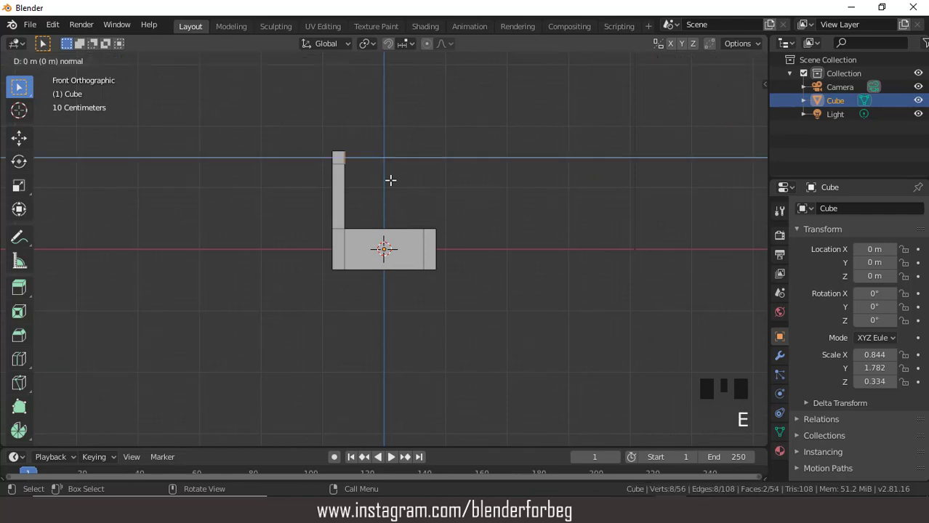
click(481, 175)
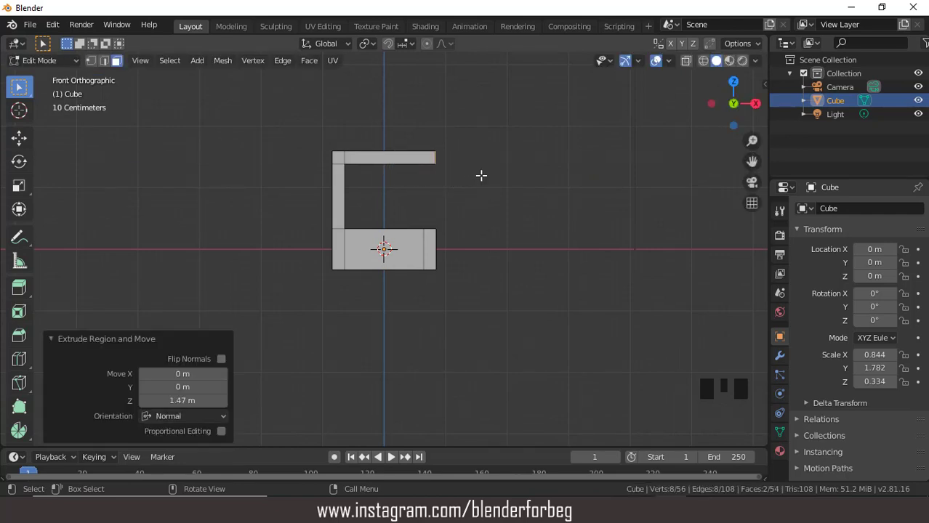
Raise the end faces of both horizontal arms about 0.376 m along Z to slope the arms upward
key(g)
key(z)
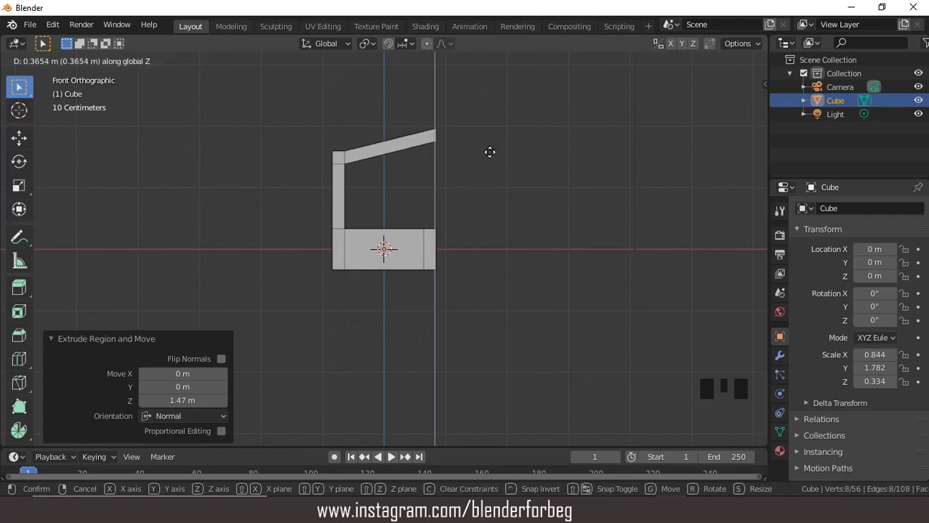
click(490, 152)
Add two loop cuts around the nearer vertical post, between the block and the post top
middle_drag(416, 201, 431, 207)
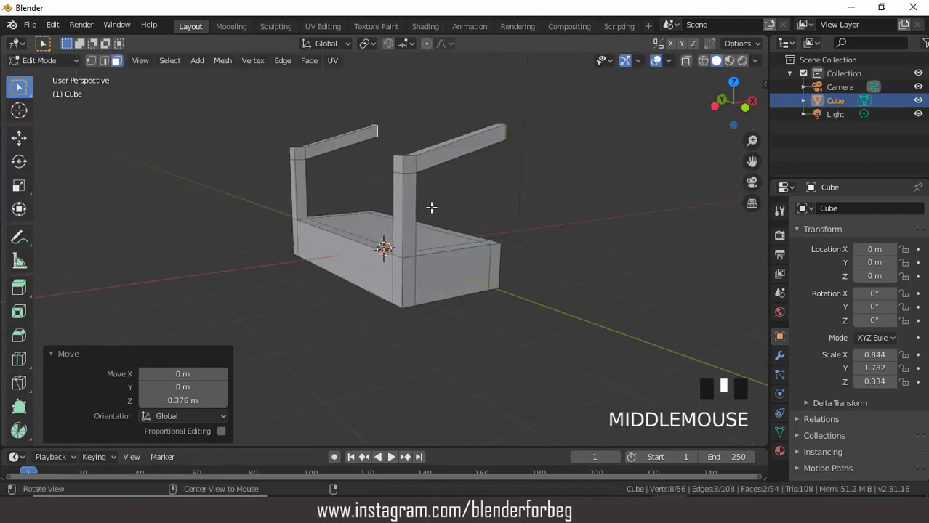
click(407, 204)
key(ctrl+r)
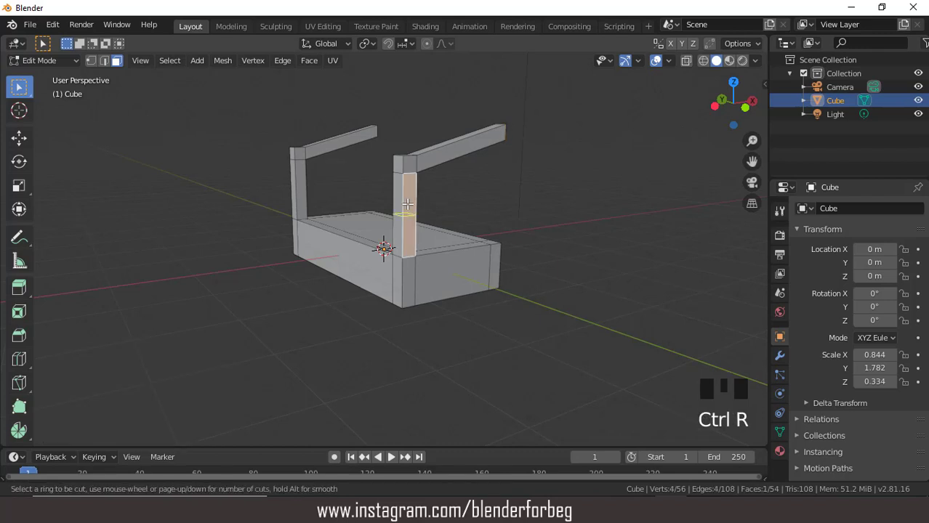
click(408, 201)
right_click(408, 201)
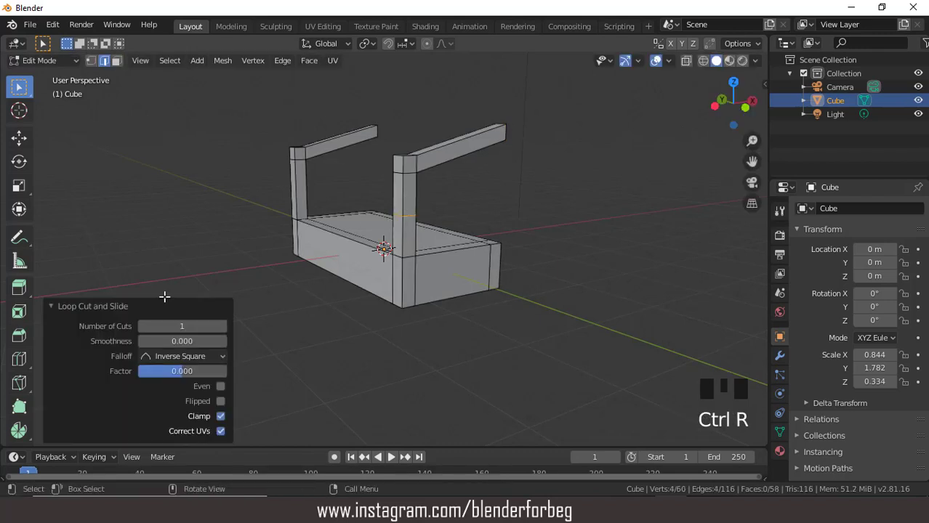
click(222, 326)
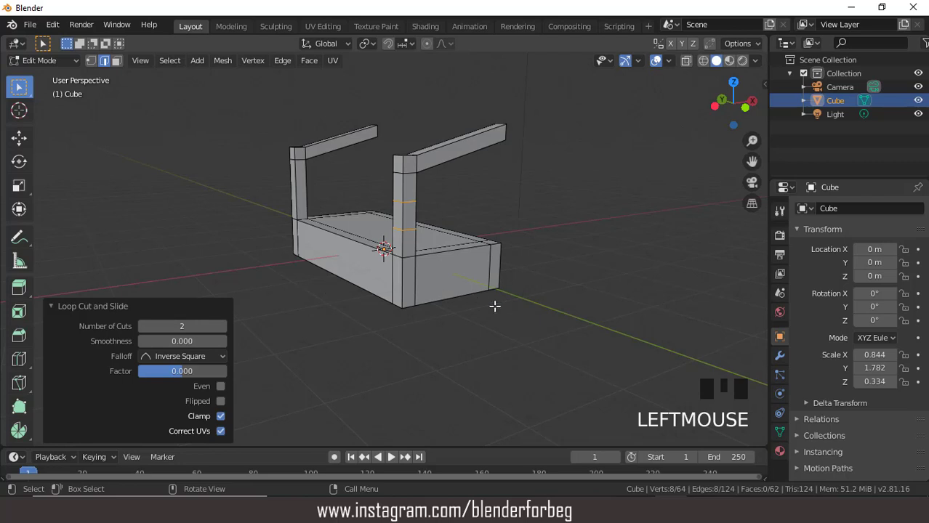
Scale the two new loops along Z by about 2.64 so they sit close to the post's ends
key(s)
key(z)
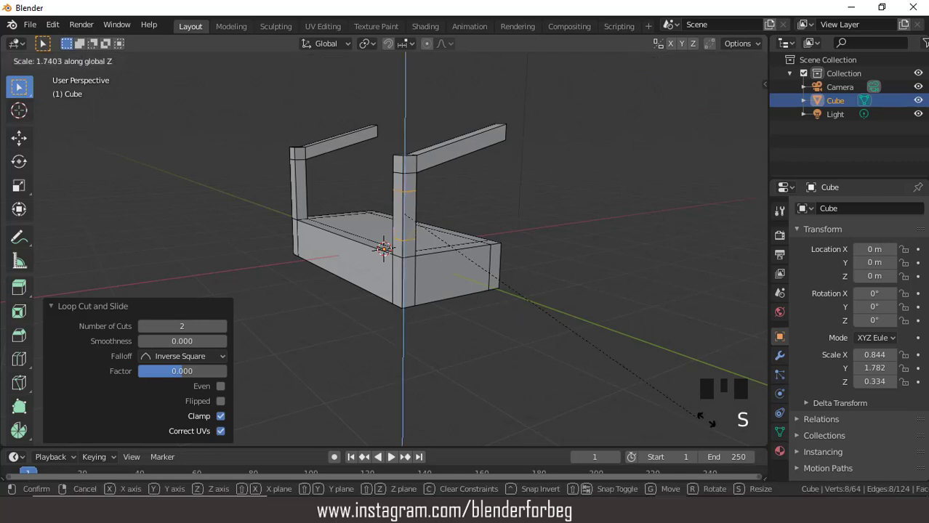
click(109, 85)
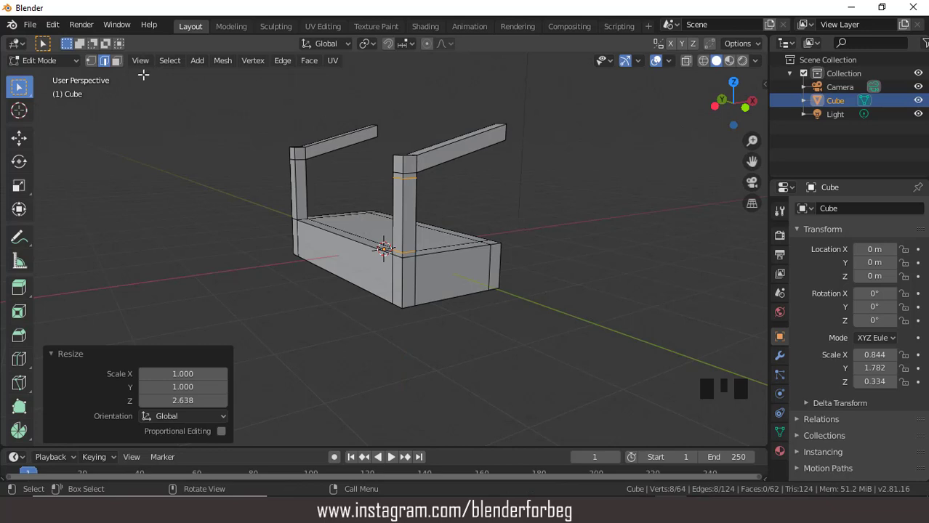
Select the ring of faces between the two loops and scale it in X and Y to about 0.412 to thin the post
click(115, 63)
alt+click(399, 209)
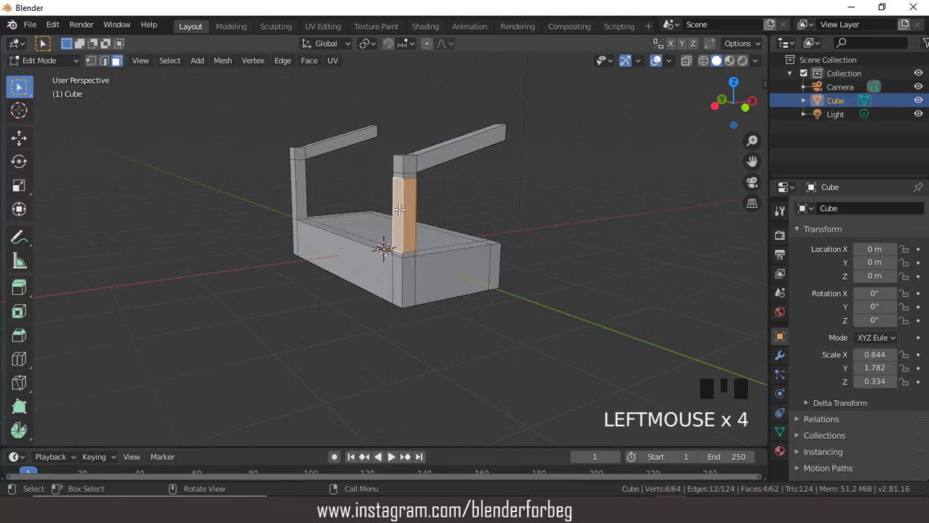
key(s)
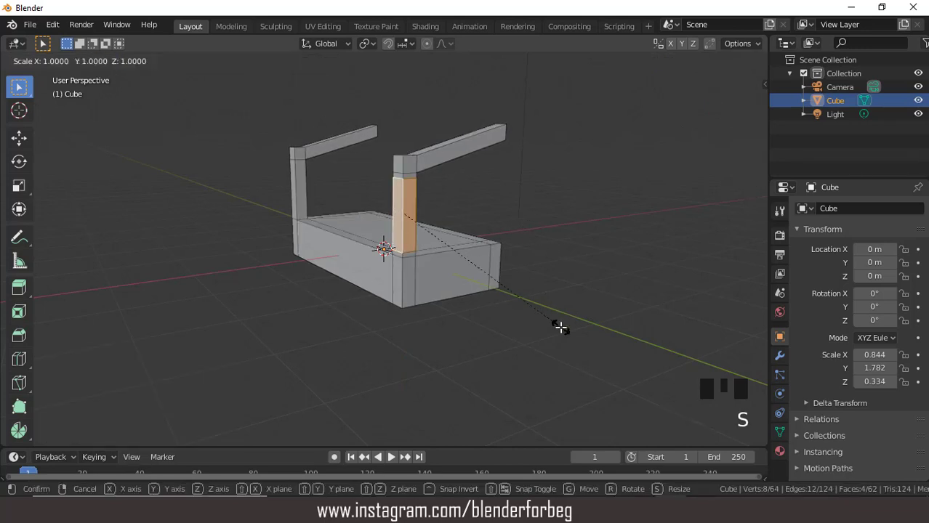
key(shift+z)
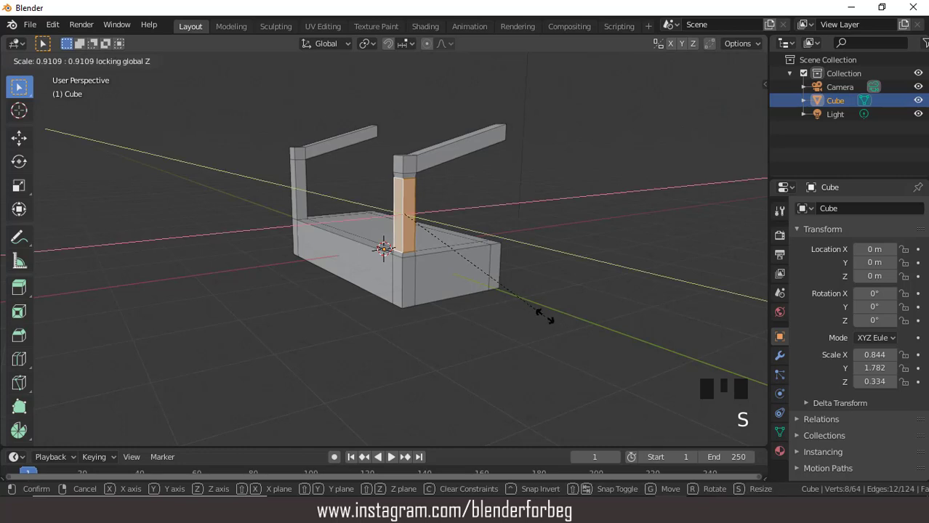
click(468, 263)
middle_drag(468, 263, 523, 238)
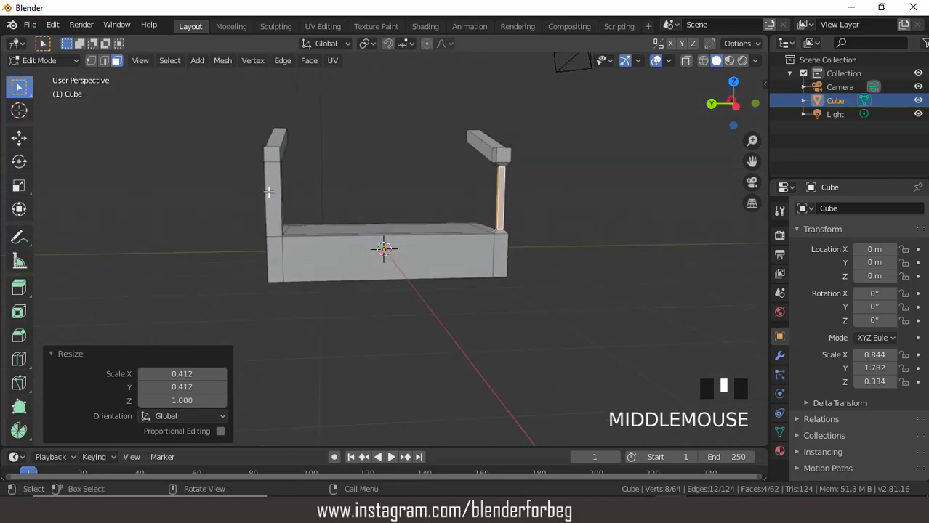
click(269, 192)
key(shift+r)
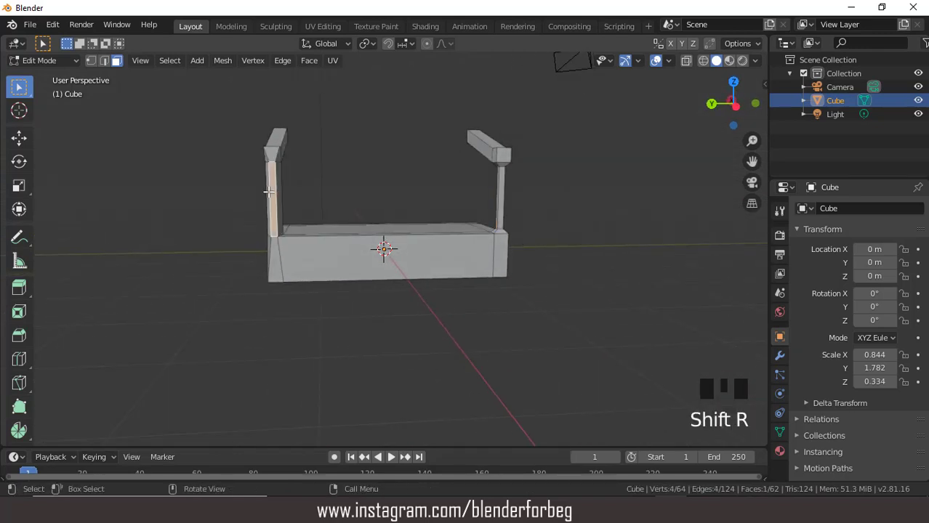
key(ctrl+z)
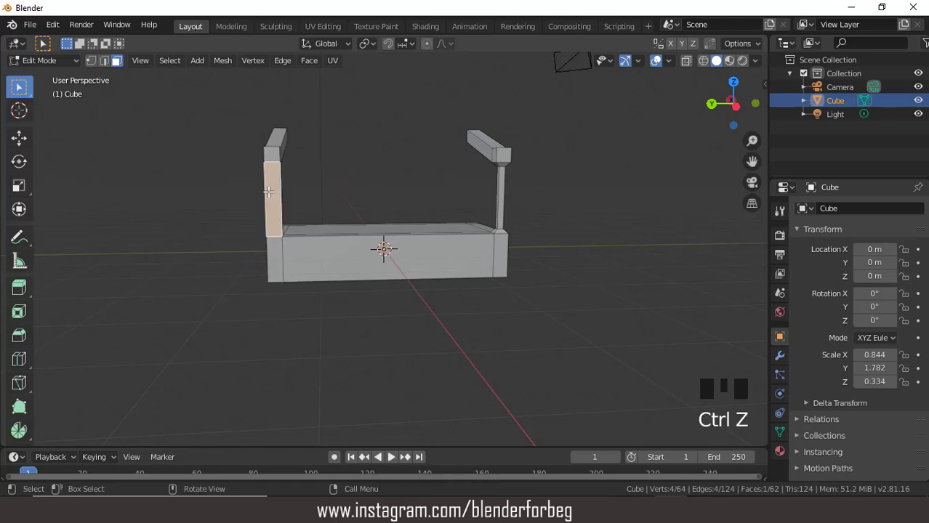
key(ctrl+r)
click(269, 192)
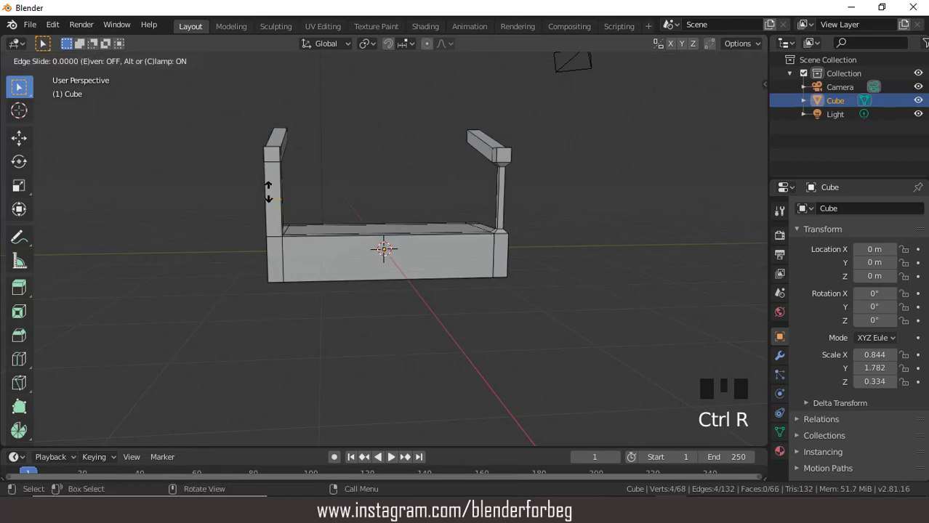
click(268, 193)
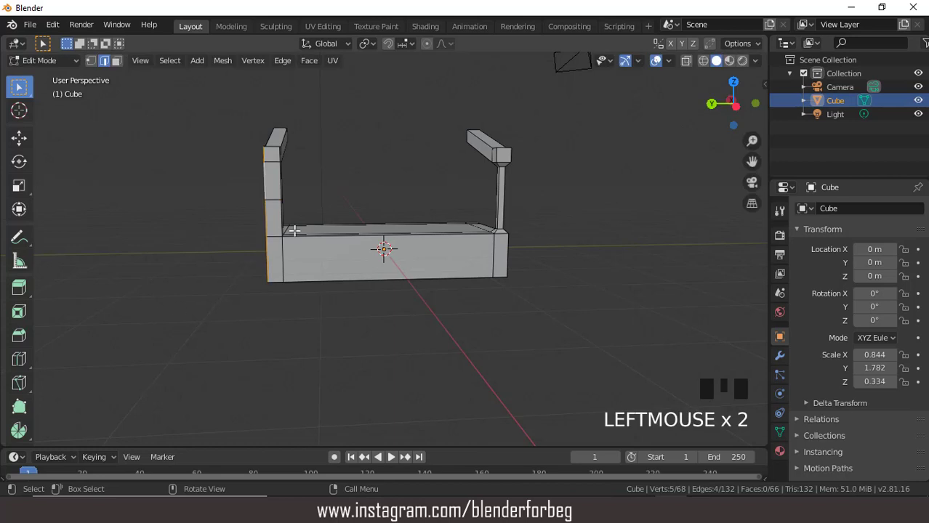
key(ctrl+z)
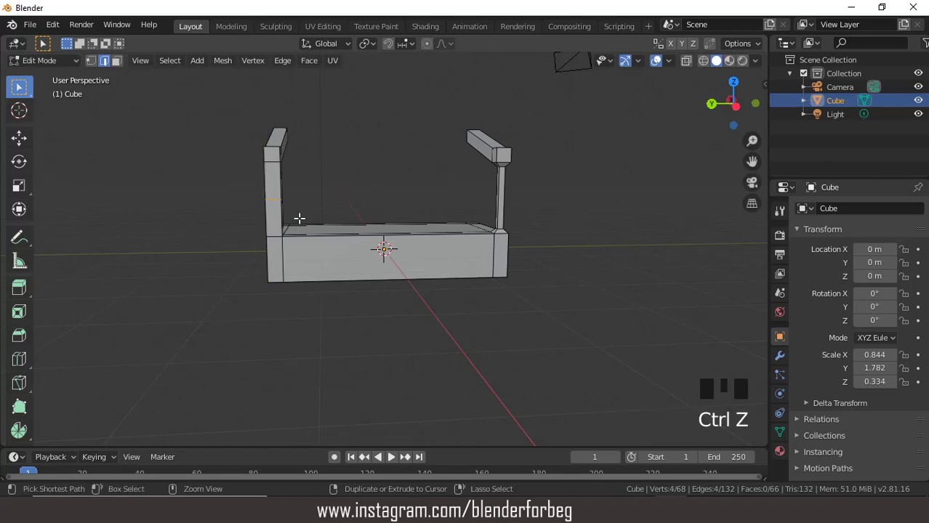
key(ctrl+z)
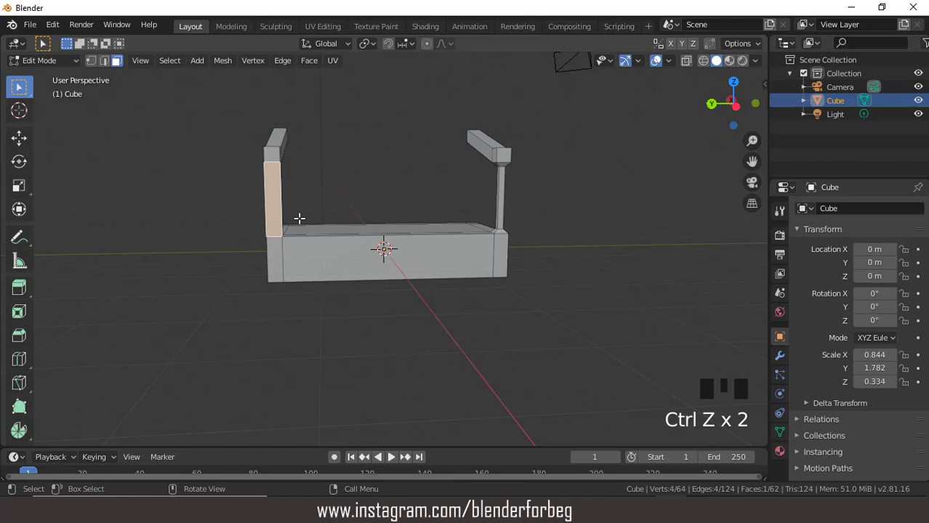
Add two loop cuts around the other, still thick vertical post
middle_drag(299, 218, 250, 207)
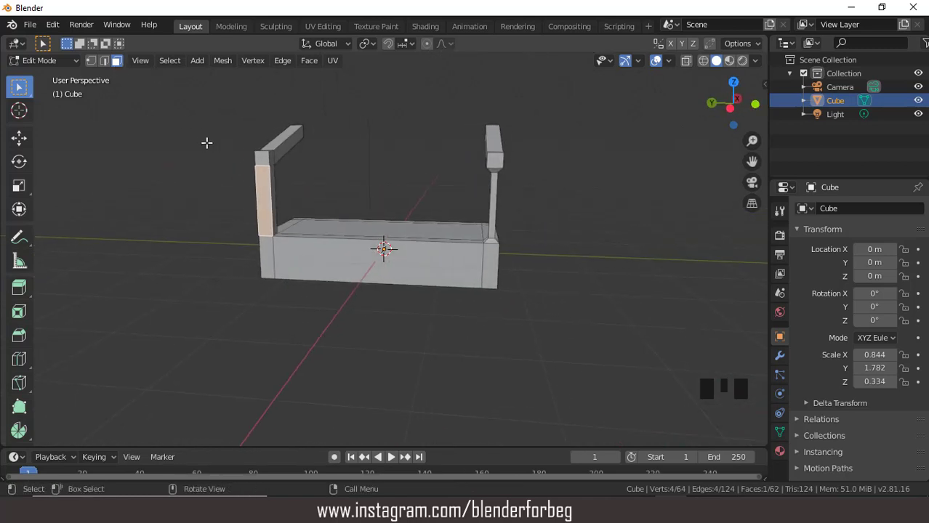
click(104, 60)
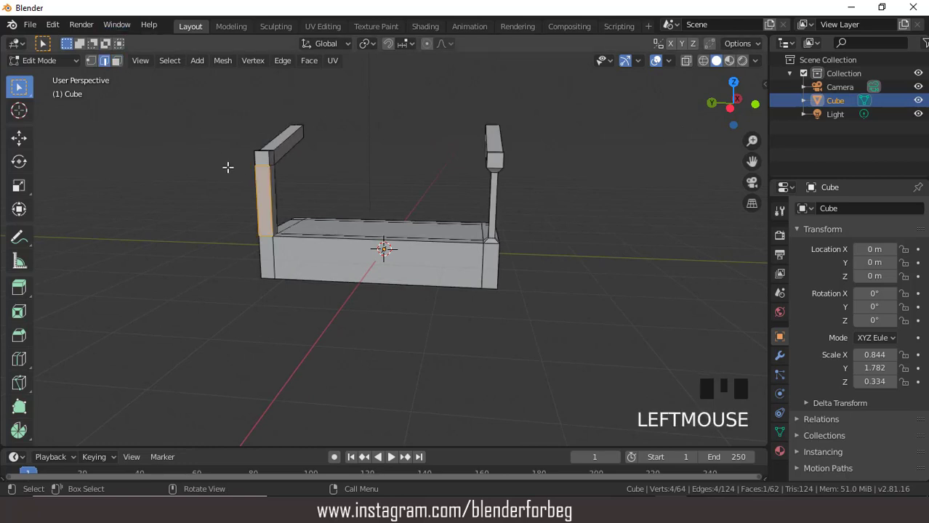
click(270, 187)
key(ctrl+r)
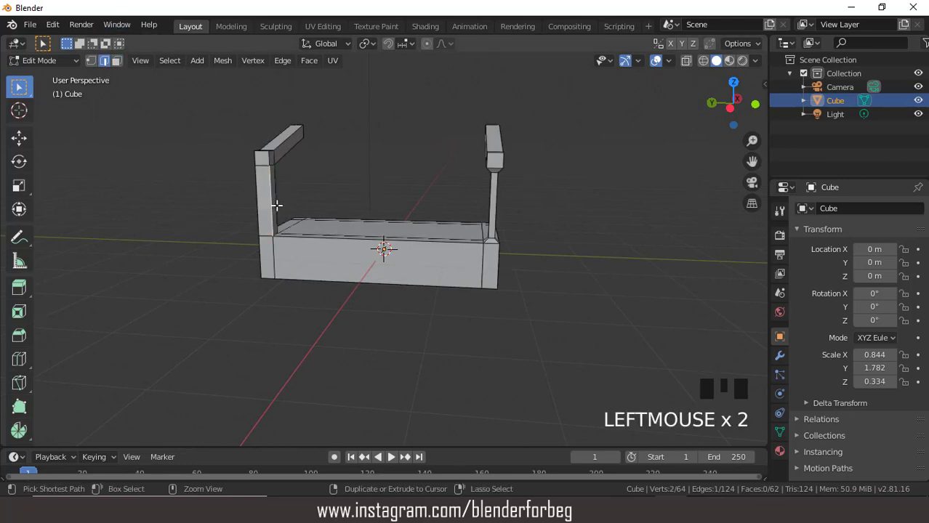
click(276, 205)
click(277, 206)
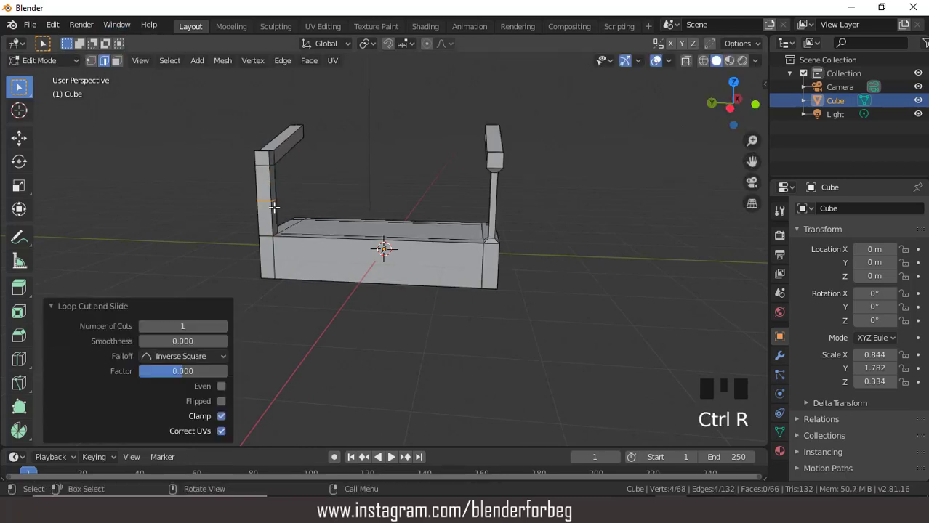
click(223, 327)
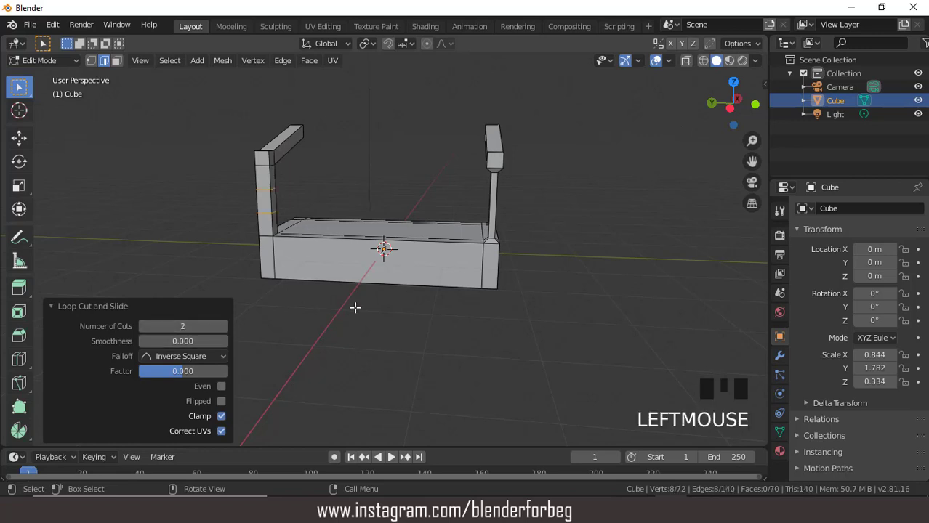
Spread the second post's two loops toward its ends by scaling them about 2.63 along Z
key(s)
key(z)
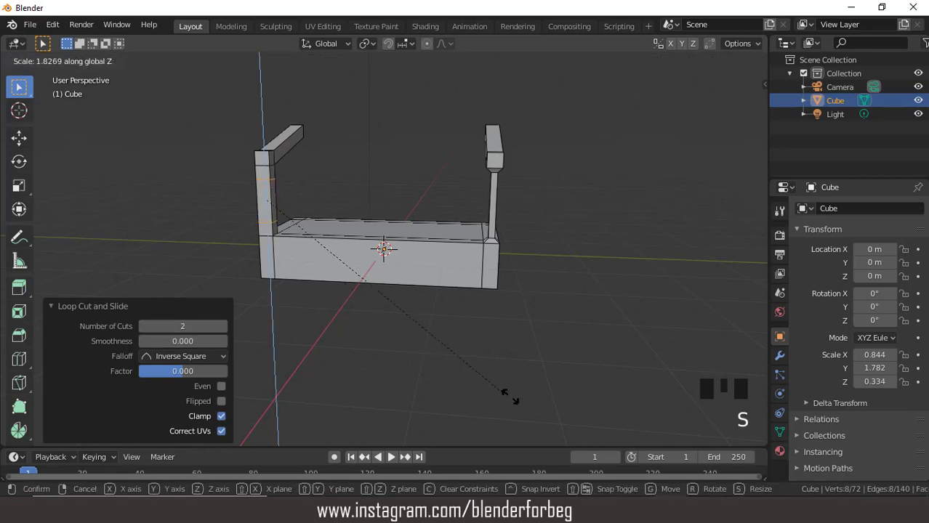
click(649, 421)
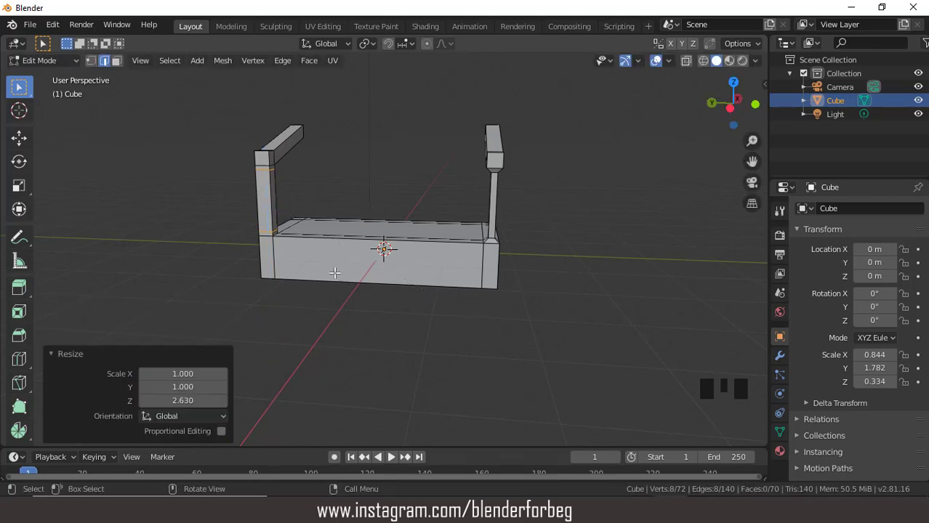
Select the face ring between the second post's loops and scale it in X and Y to about 0.298
click(116, 61)
click(270, 193)
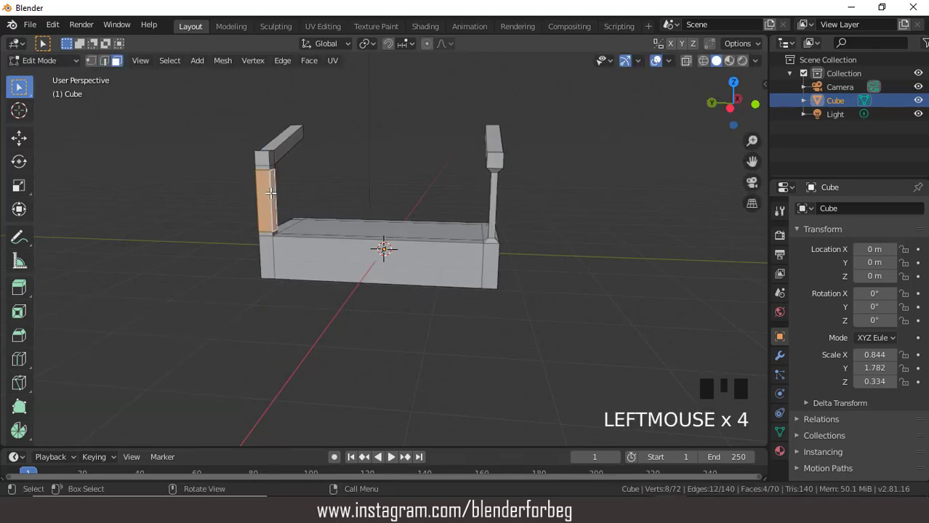
key(s)
key(shift+z)
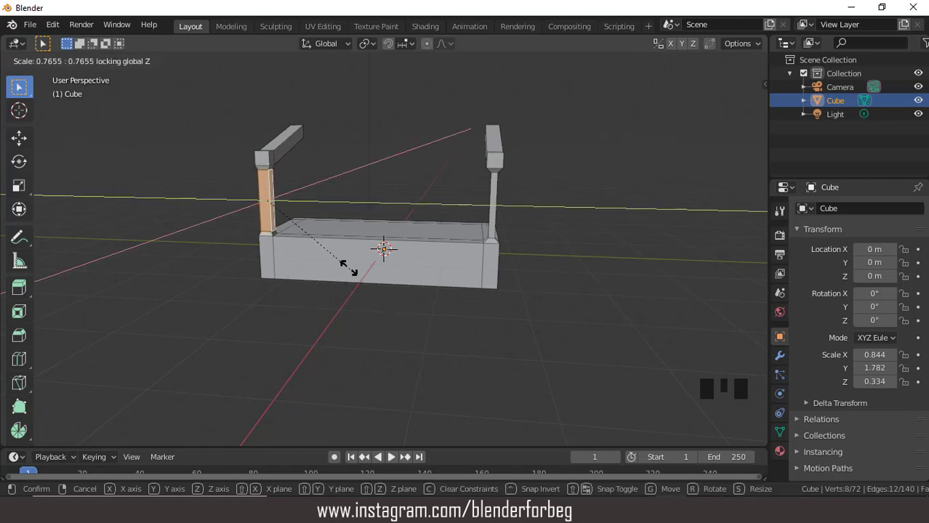
click(296, 232)
Return to Object Mode, switch to the front view and add an Array modifier to the cube
middle_drag(284, 231, 247, 232)
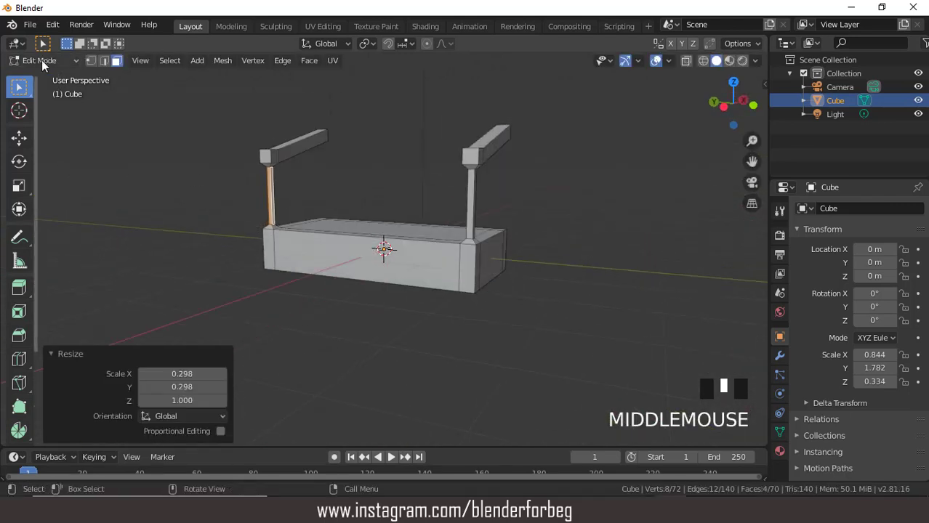
click(42, 59)
click(54, 57)
key(KP_1)
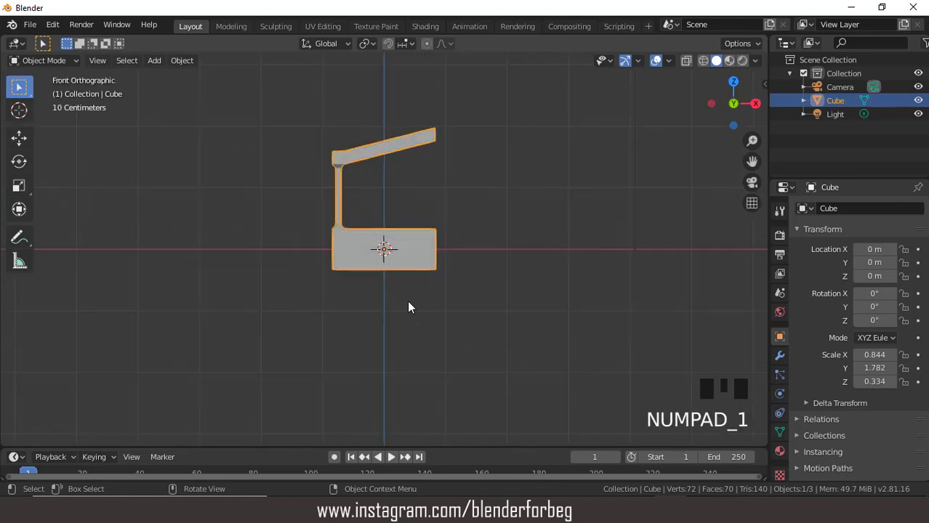
scroll(529, 179, down, 1)
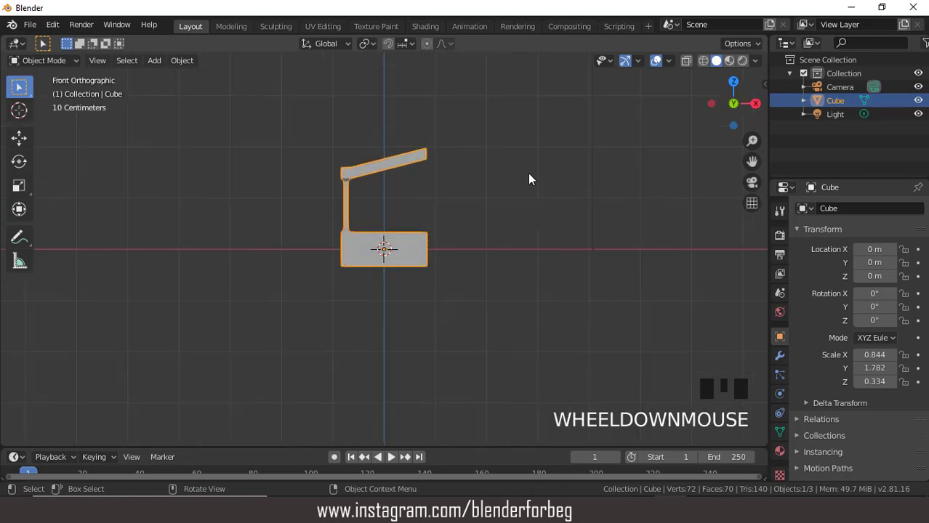
click(779, 356)
click(814, 209)
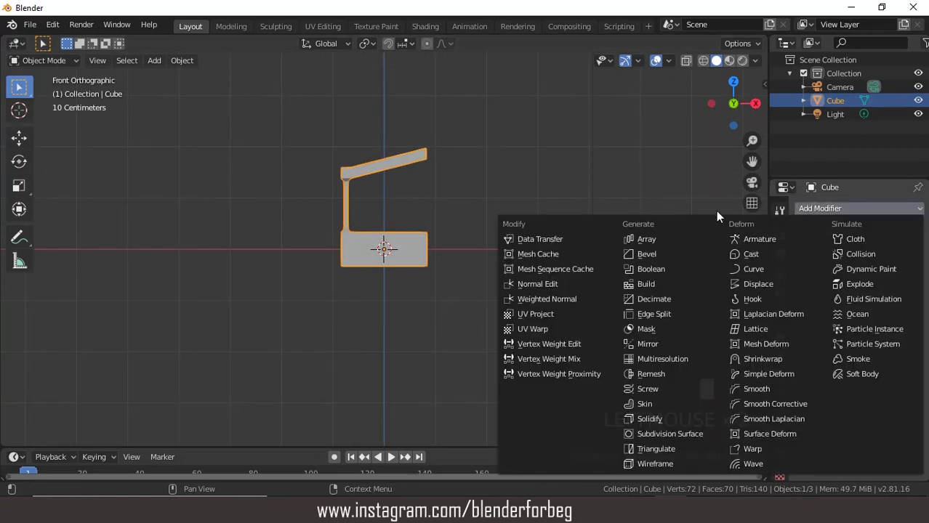
click(644, 240)
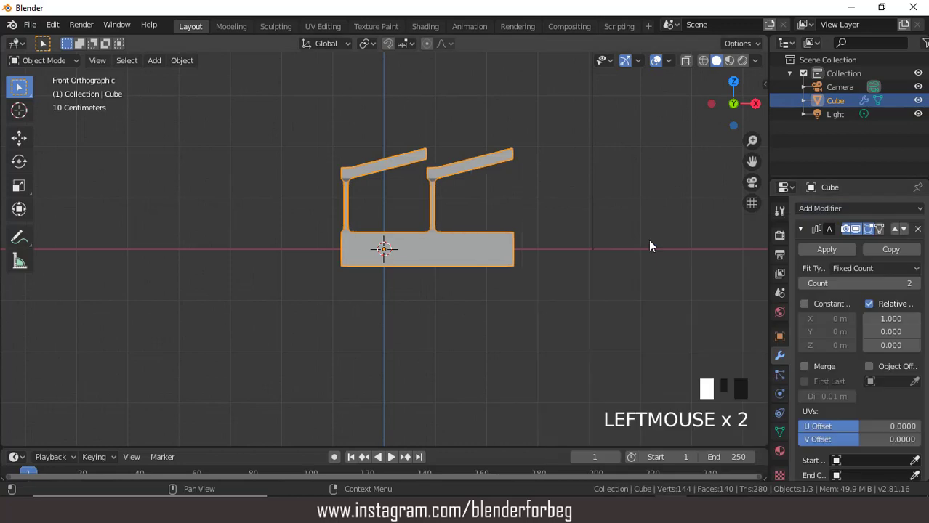
Set the Array modifier's relative Z offset to 0.16 to raise the second copy
click(916, 347)
click(916, 347)
click(916, 347)
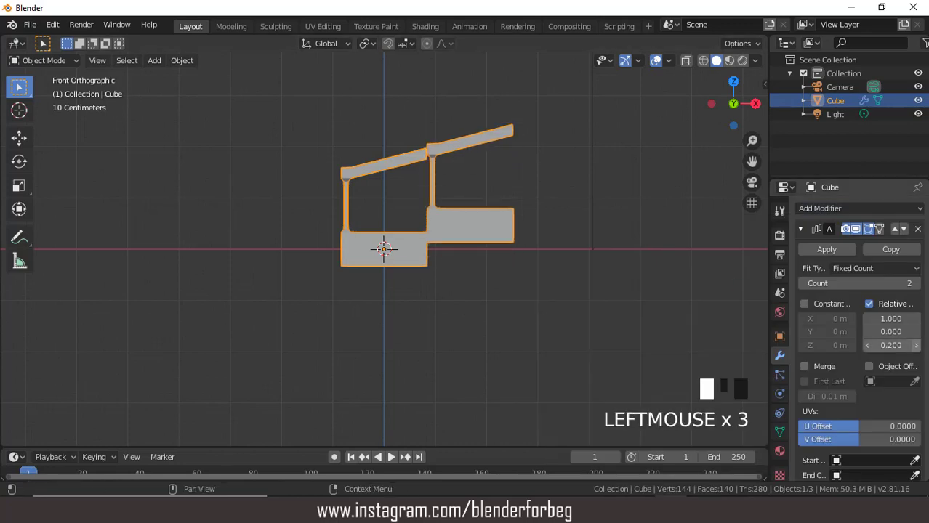
click(868, 346)
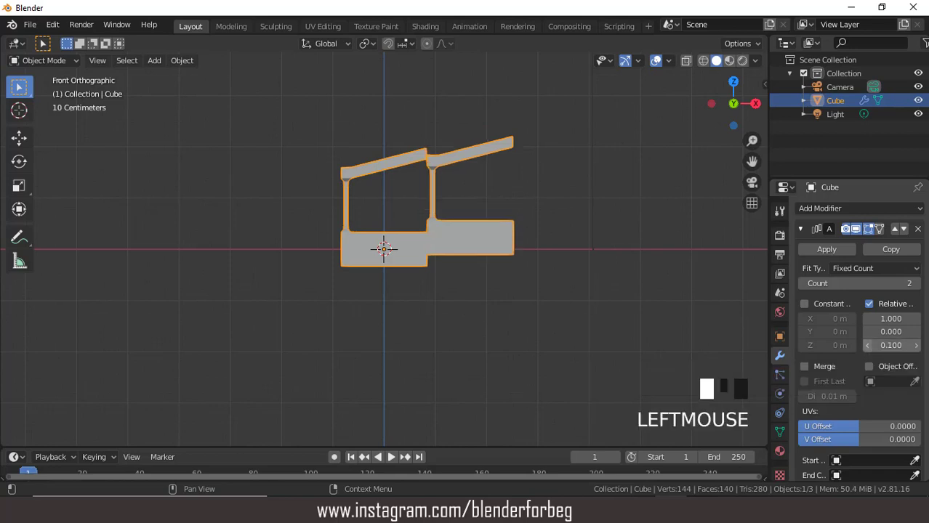
click(915, 346)
click(891, 345)
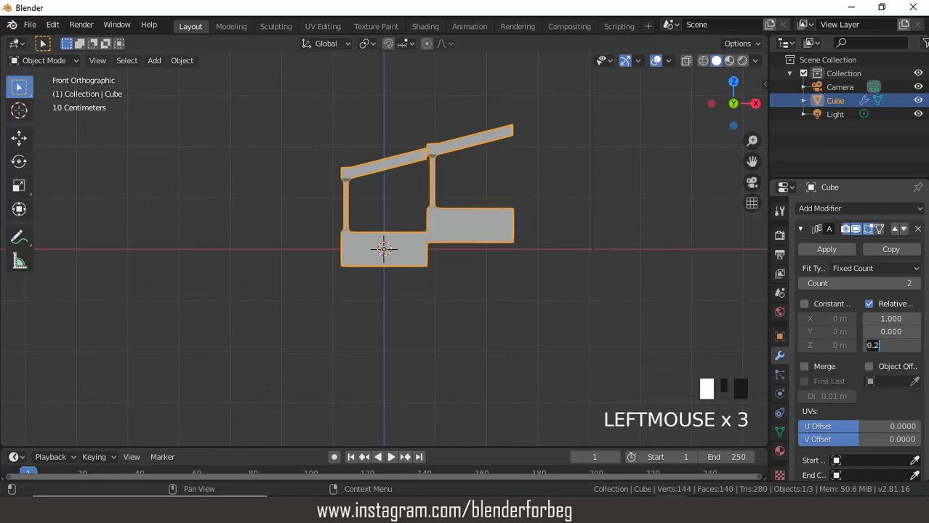
text(0.16)
key(Return)
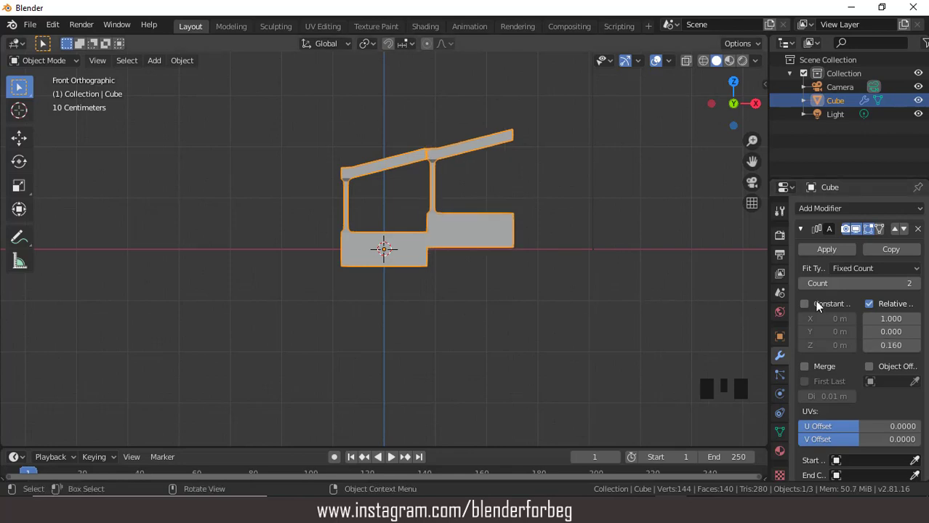
Set the Array modifier's relative Z offset to 0.17
click(883, 345)
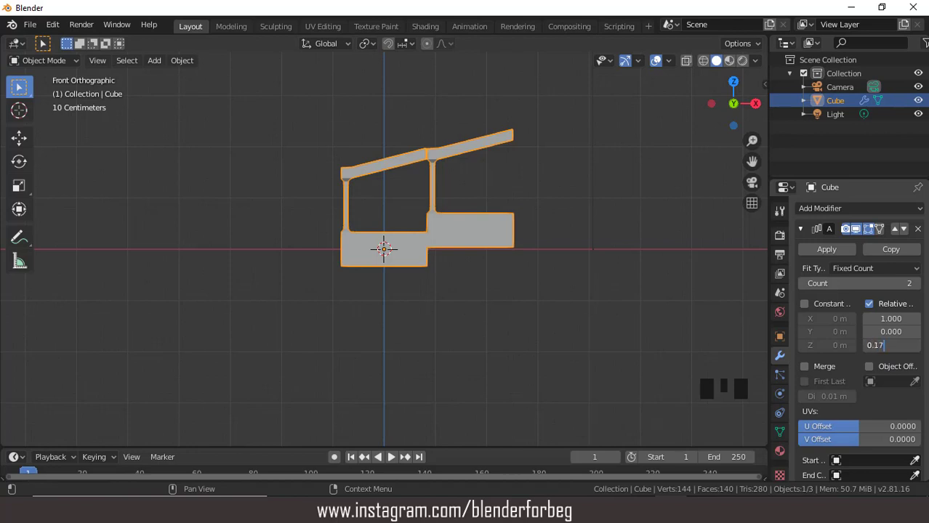
key(Return)
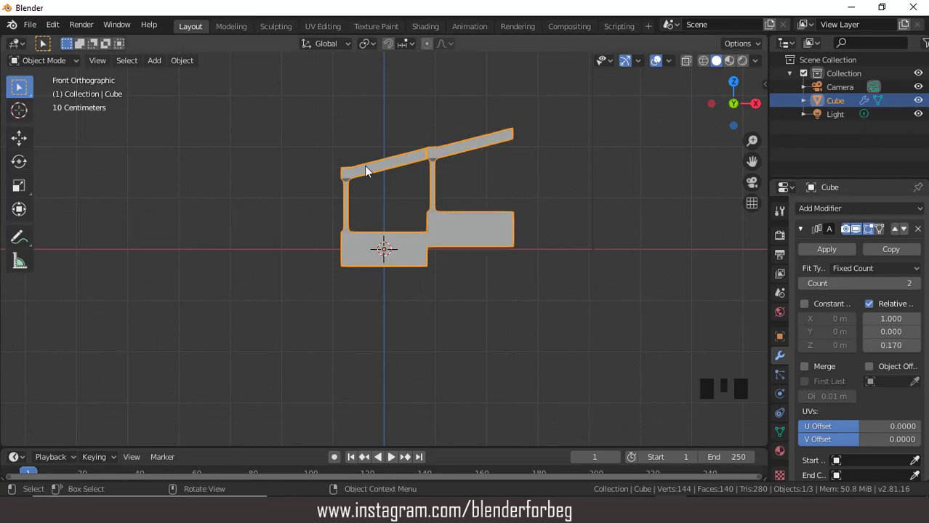
scroll(365, 165, up, 2)
middle_drag(364, 166, 428, 218)
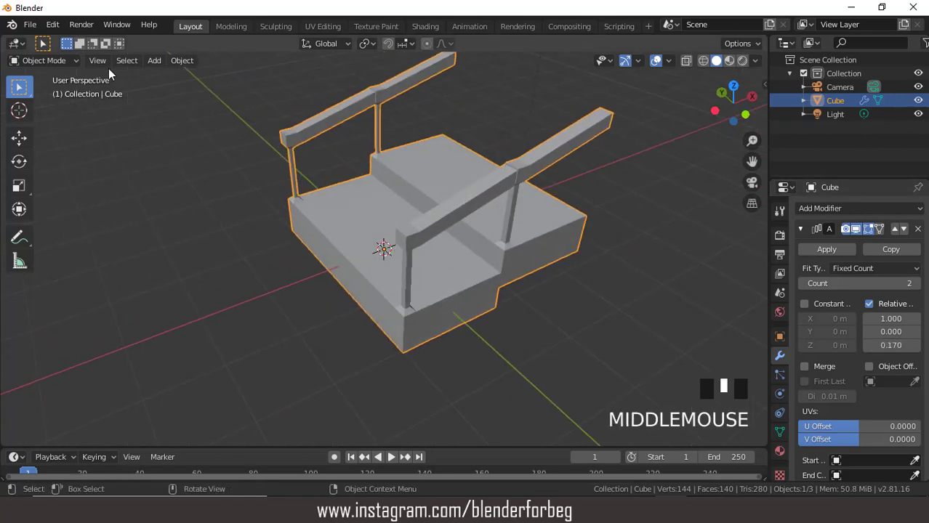
In Edit Mode with edge selection, select the upper edges at both handrails' lower ends and move them down about 0.041 m along Z
click(44, 61)
click(47, 92)
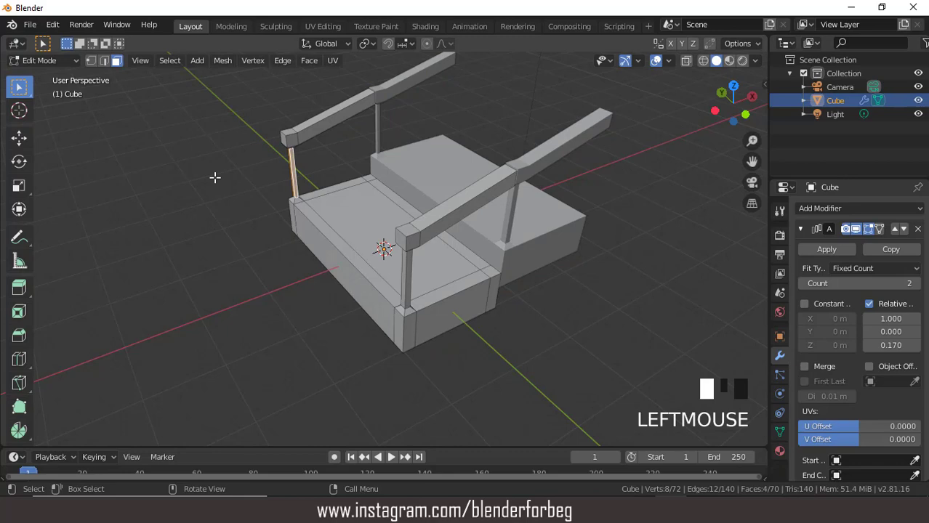
click(91, 60)
click(405, 230)
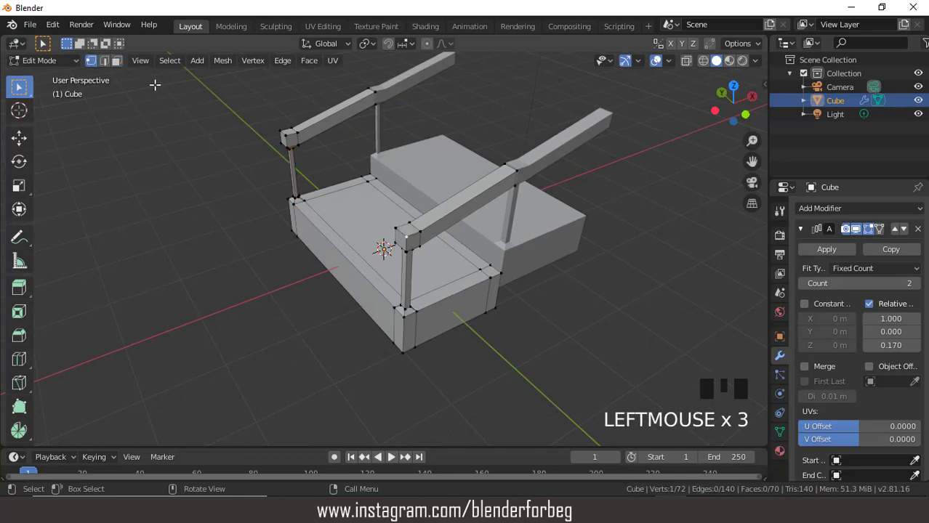
click(106, 61)
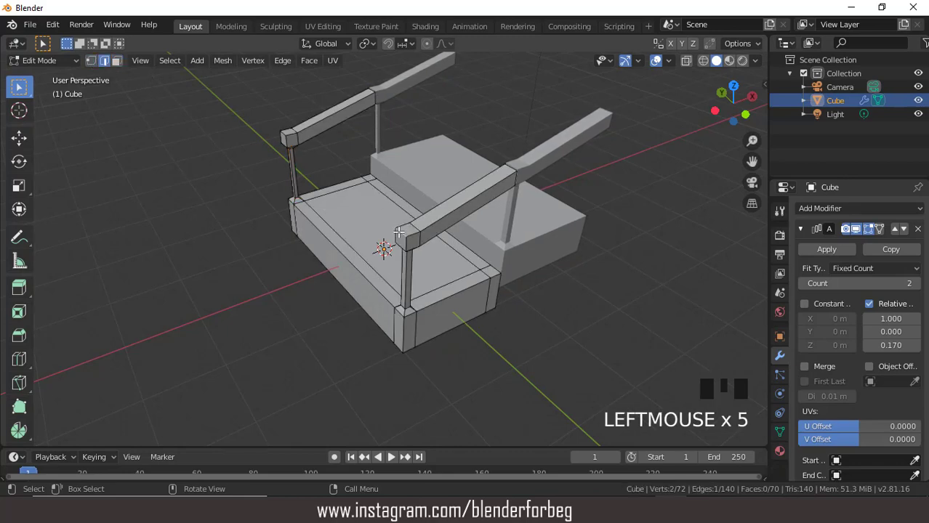
middle_drag(399, 231, 317, 216)
shift+click(254, 186)
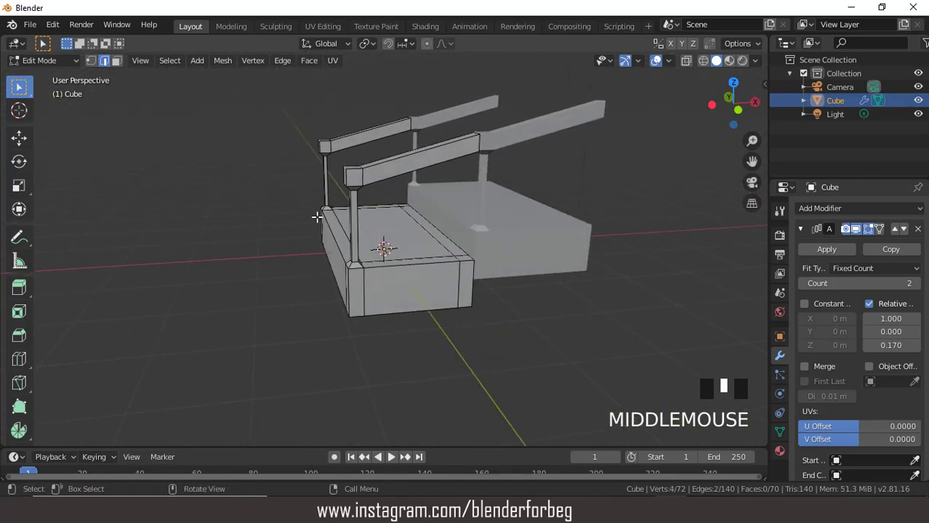
key(g)
key(z)
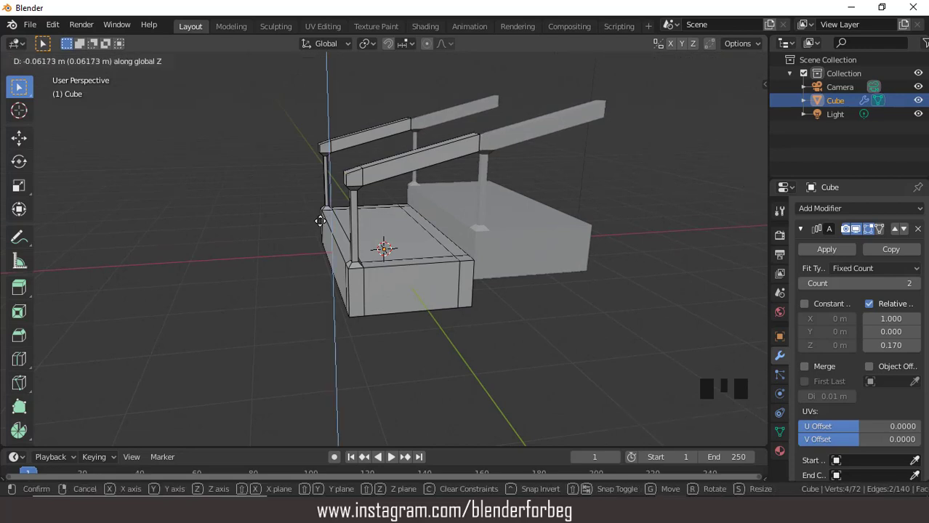
click(320, 220)
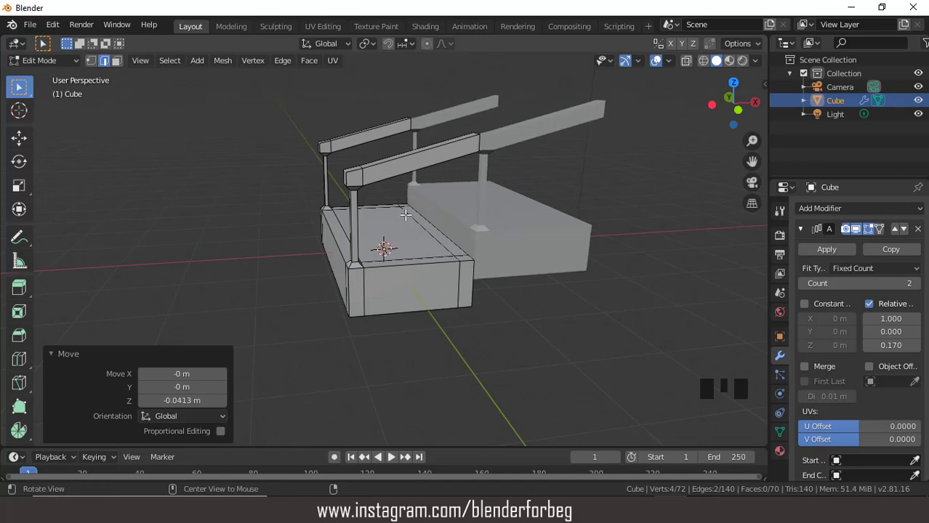
Select the top edges at both handrails' upper ends and, in the front view, lower them about 0.033 m along Z
middle_drag(373, 218, 368, 238)
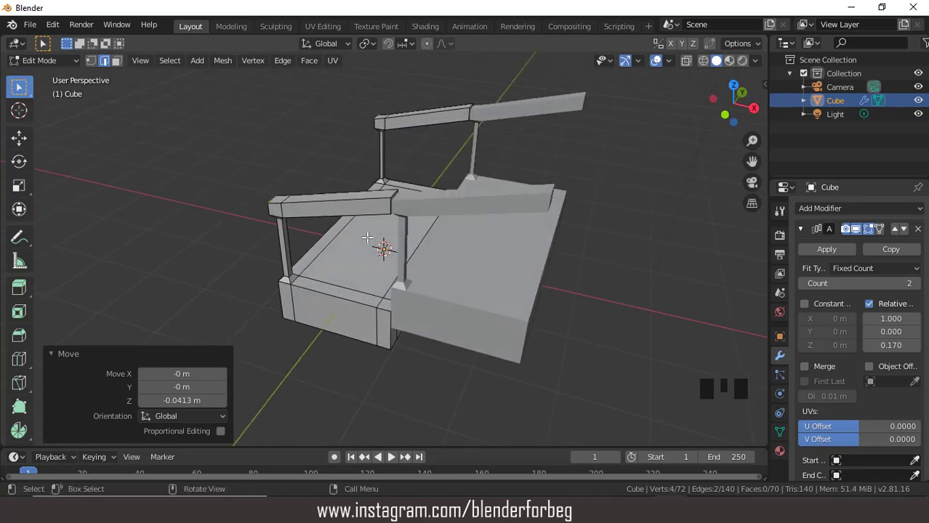
click(393, 195)
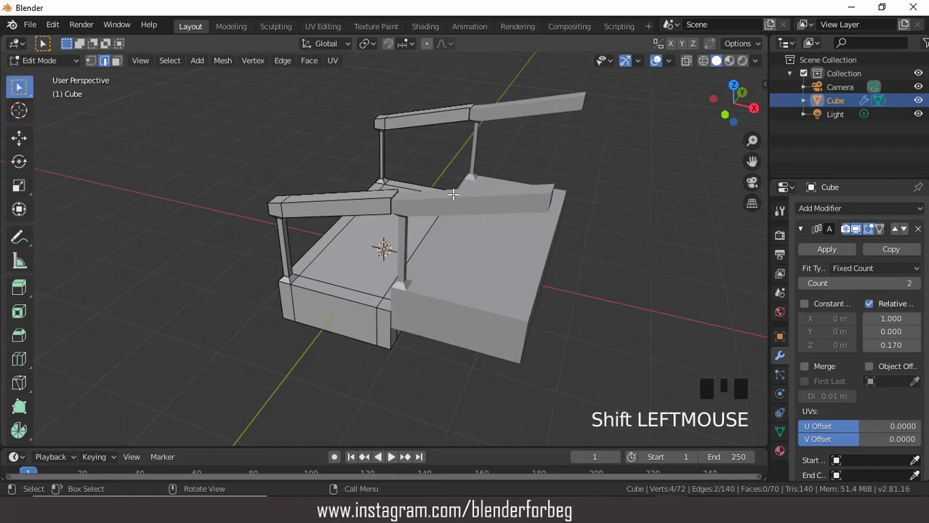
middle_drag(452, 194, 473, 176)
key(KP_1)
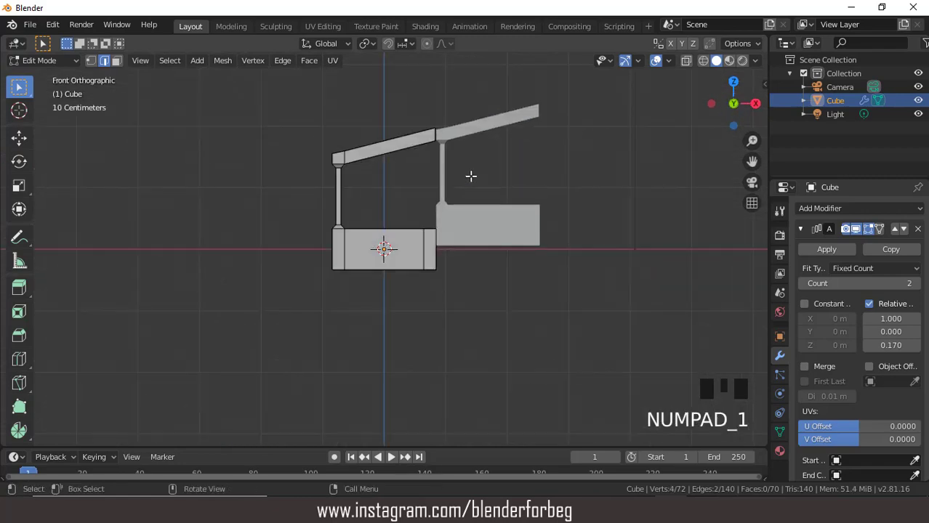
key(g)
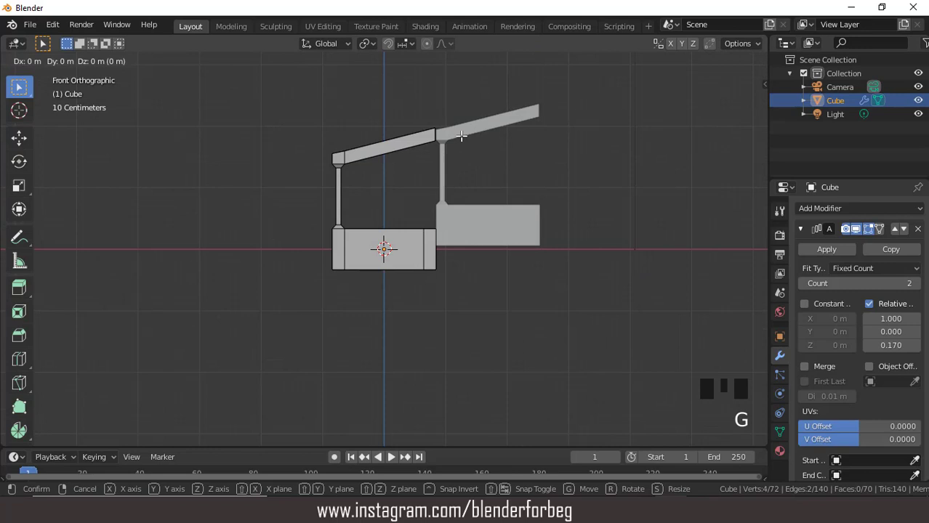
key(z)
click(460, 137)
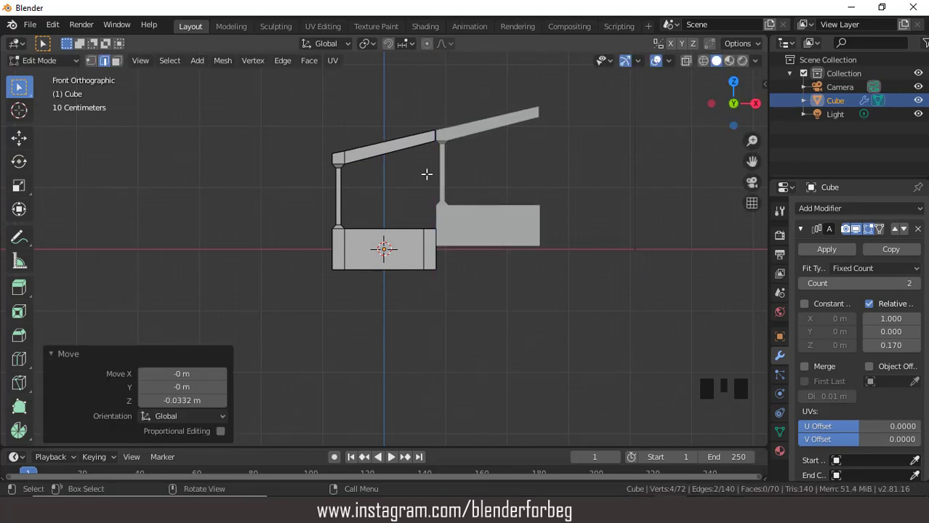
Return to Object Mode and set the Array modifier's relative X offset to 0.98 so the handrail segments overlap
middle_drag(427, 174, 484, 201)
click(44, 61)
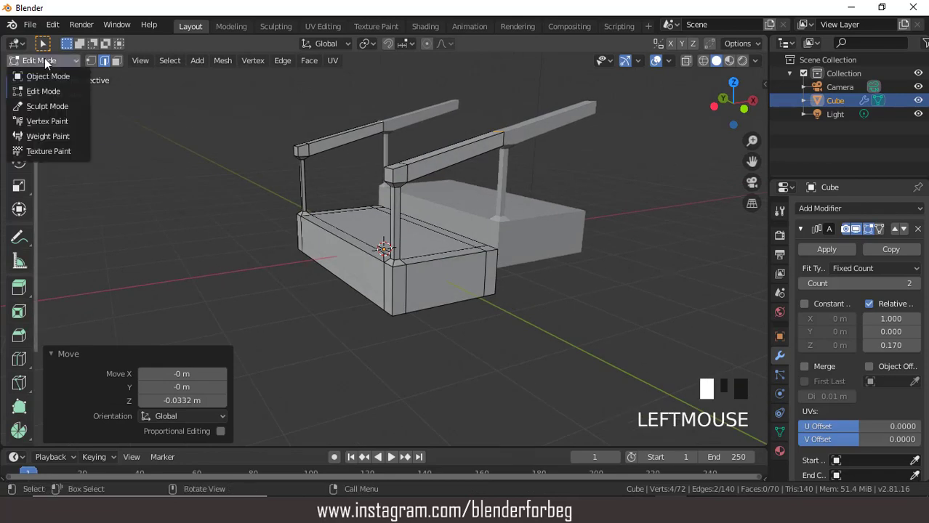
click(48, 75)
middle_drag(385, 233, 314, 184)
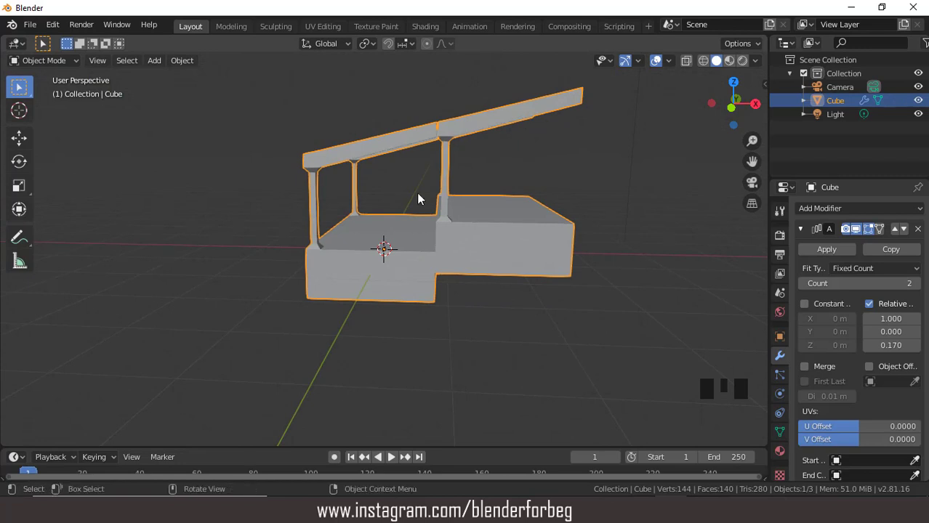
click(870, 319)
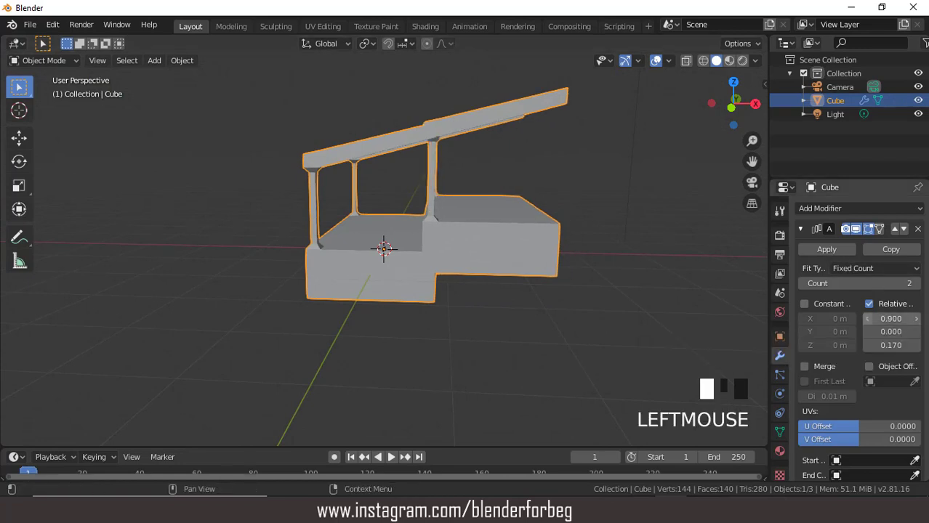
click(915, 319)
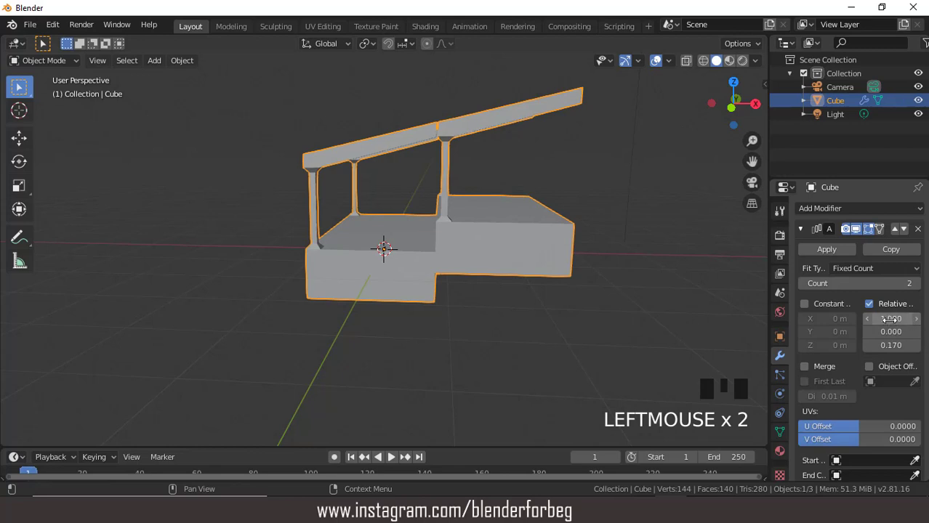
click(891, 320)
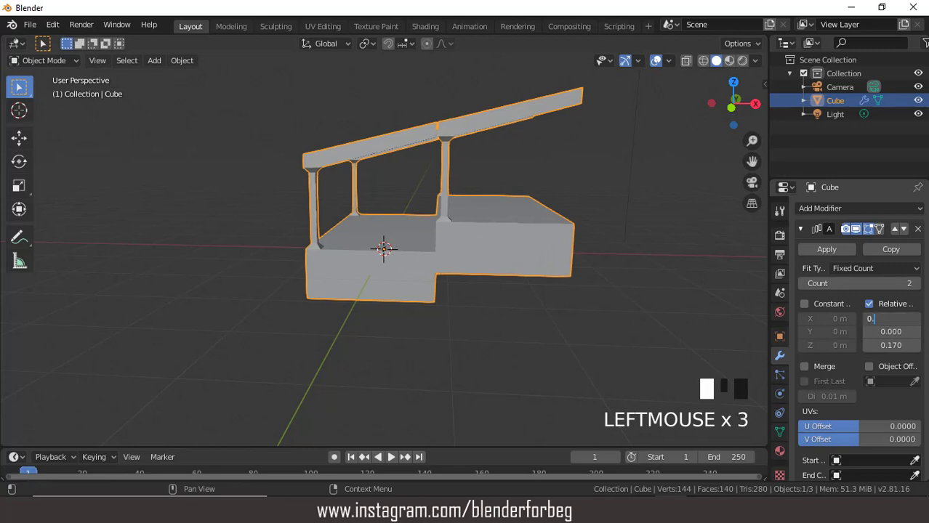
text(0.98)
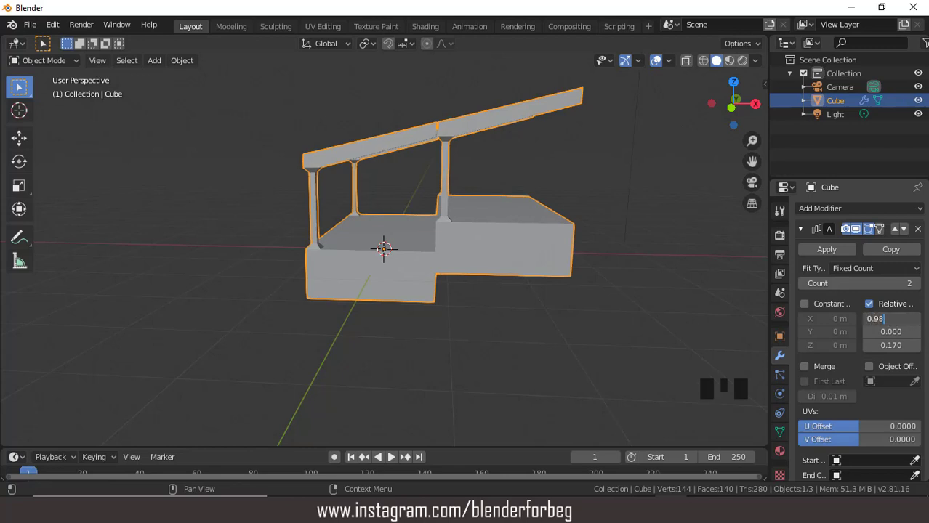
key(Return)
scroll(550, 229, down, 2)
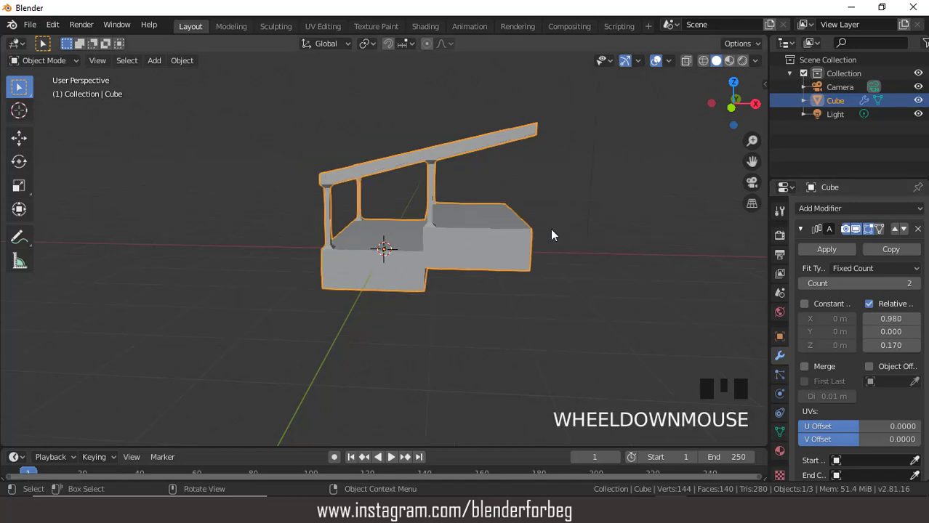
Set the Array modifier's count to 20
middle_drag(451, 203, 512, 246)
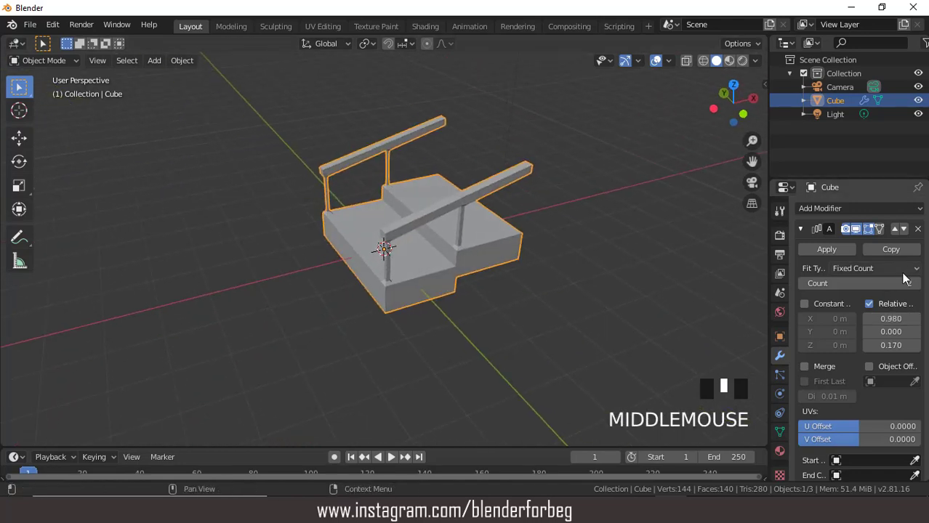
click(857, 284)
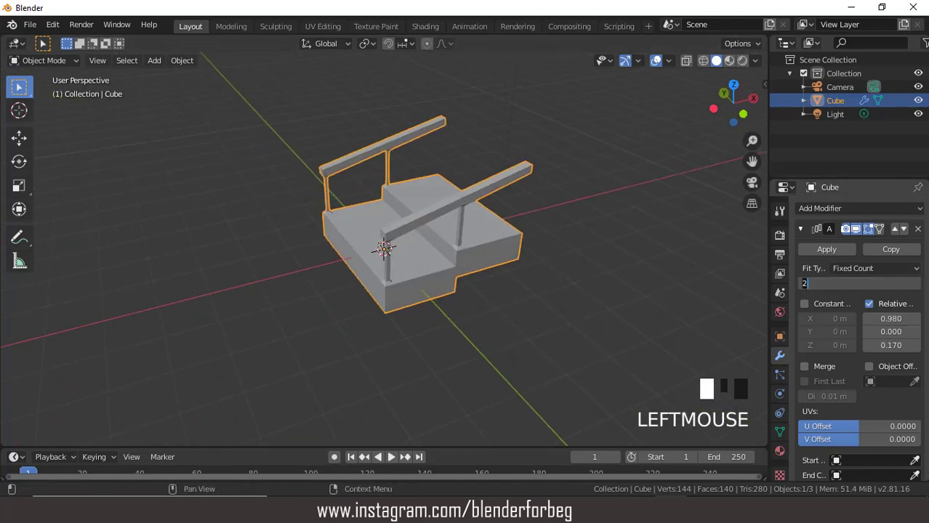
text(20)
key(Return)
scroll(437, 214, down, 11)
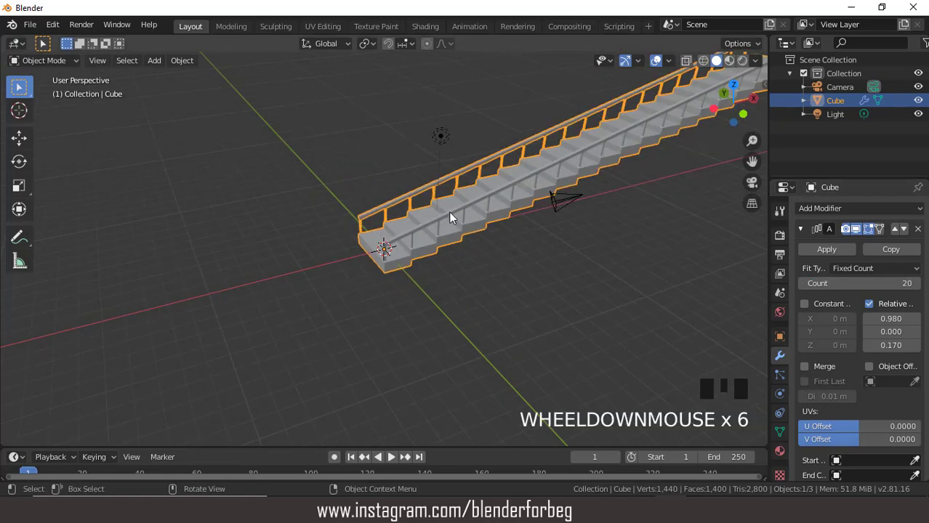
Hide the viewport overlays and switch the viewport shading to Material Preview
scroll(427, 210, up, 3)
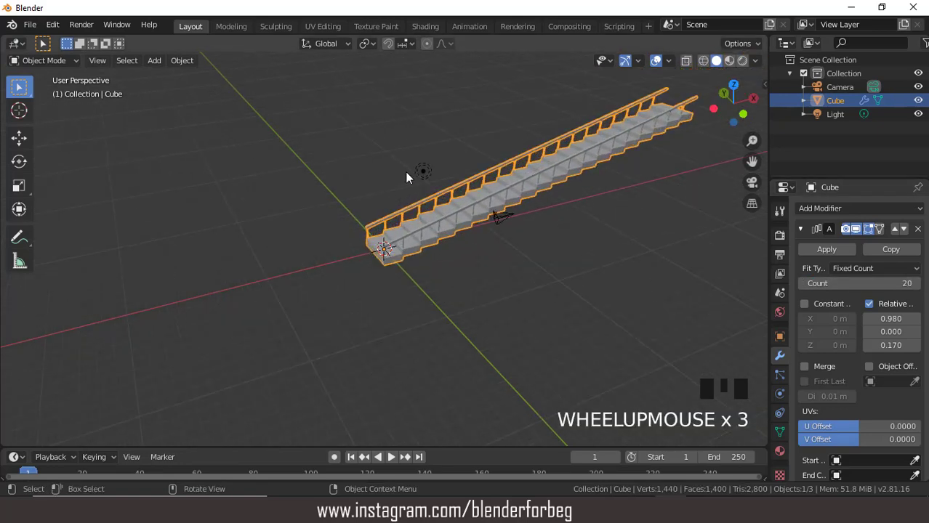
middle_drag(404, 171, 523, 160)
scroll(442, 162, up, 4)
click(657, 63)
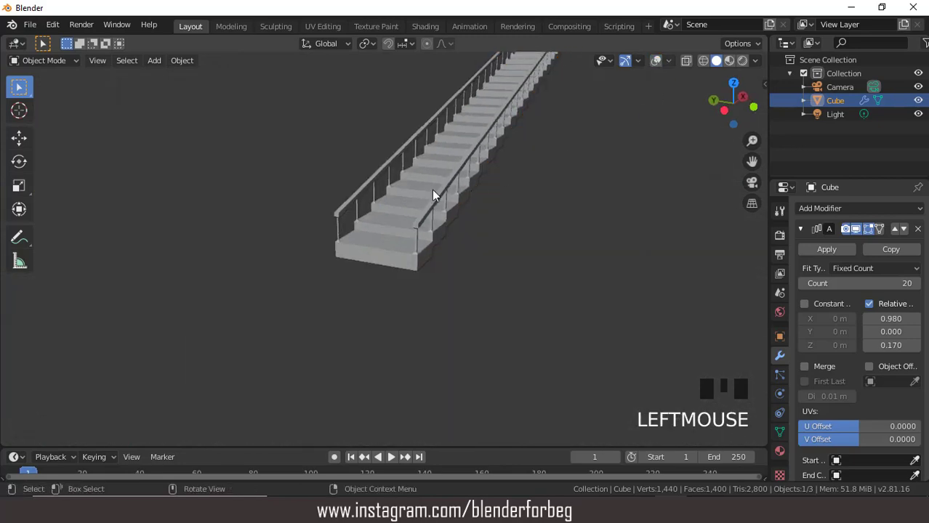
mouse_move(432, 190)
middle_down()
mouse_move(517, 158)
mouse_move(389, 166)
mouse_move(518, 145)
mouse_move(443, 137)
mouse_move(407, 146)
middle_up()
click(729, 61)
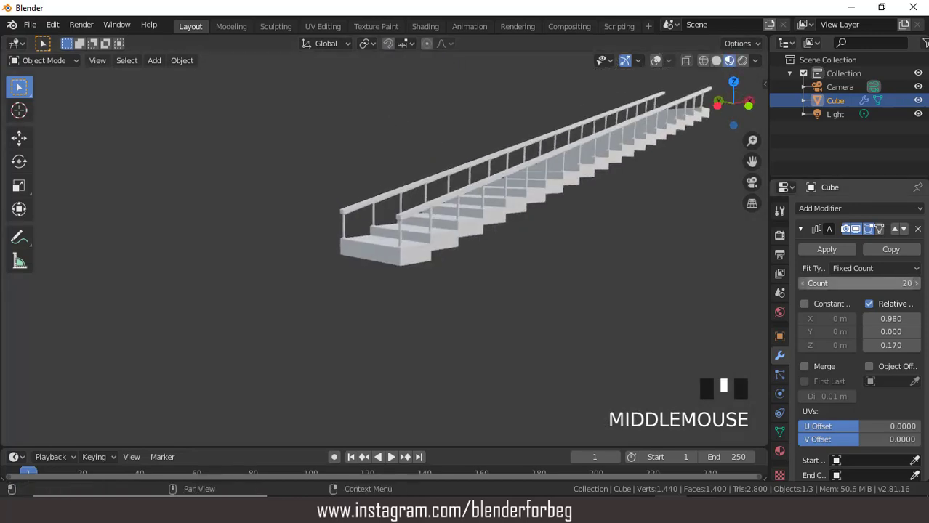
Set the Array modifier's count to 15 to shorten the staircase
click(916, 284)
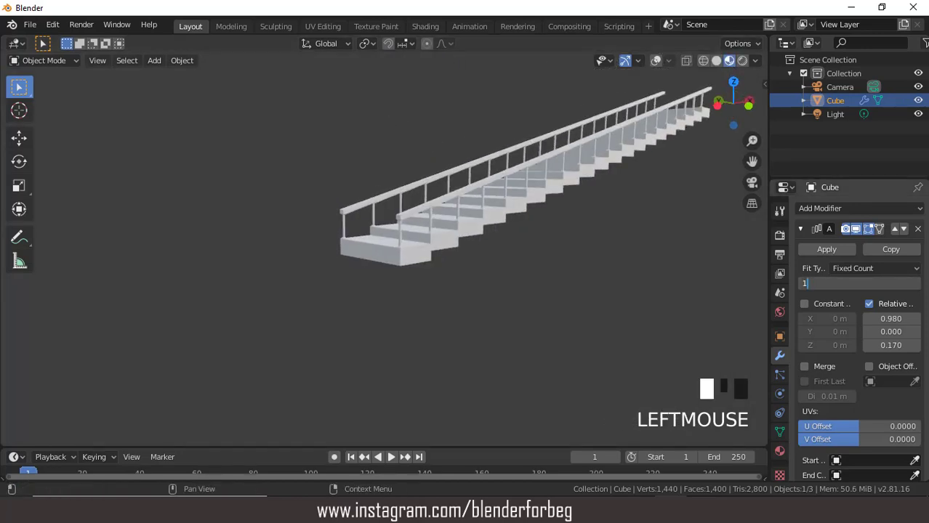
text(15)
key(Return)
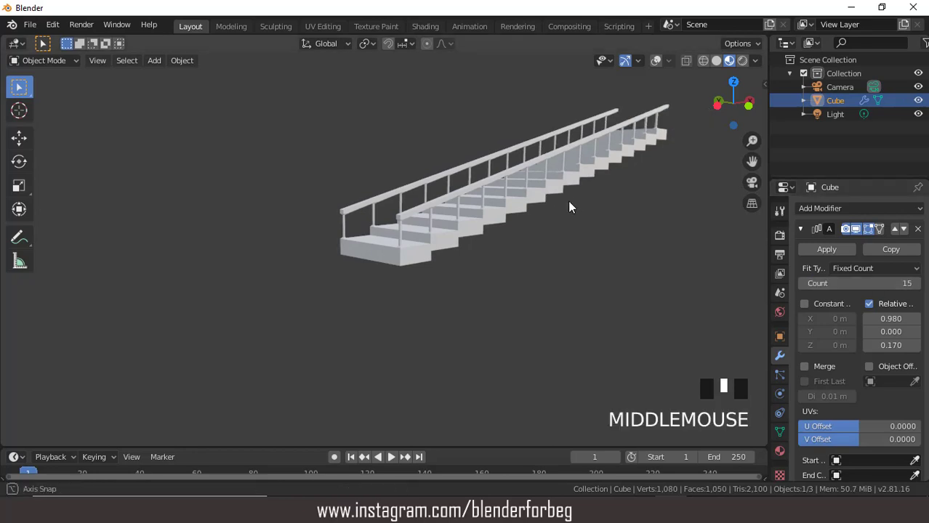
Collapse the Array modifier's settings and add a Simple Deform modifier in Bend mode to the staircase
middle_drag(570, 202, 590, 185)
key(ctrl+KP_8)
key(ctrl+KP_8)
key(ctrl+KP_8)
key(ctrl+KP_8)
key(ctrl+KP_8)
key(ctrl+KP_8)
key(ctrl+KP_8)
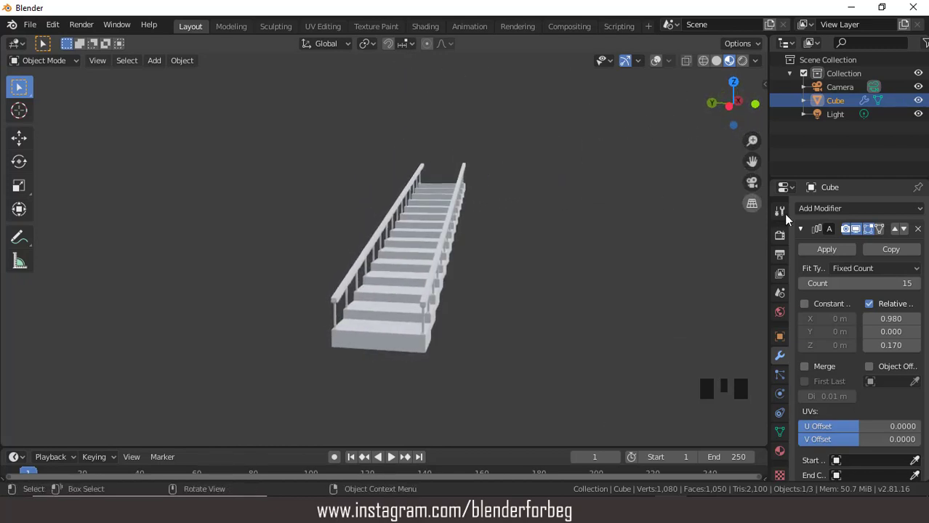
click(800, 230)
click(804, 209)
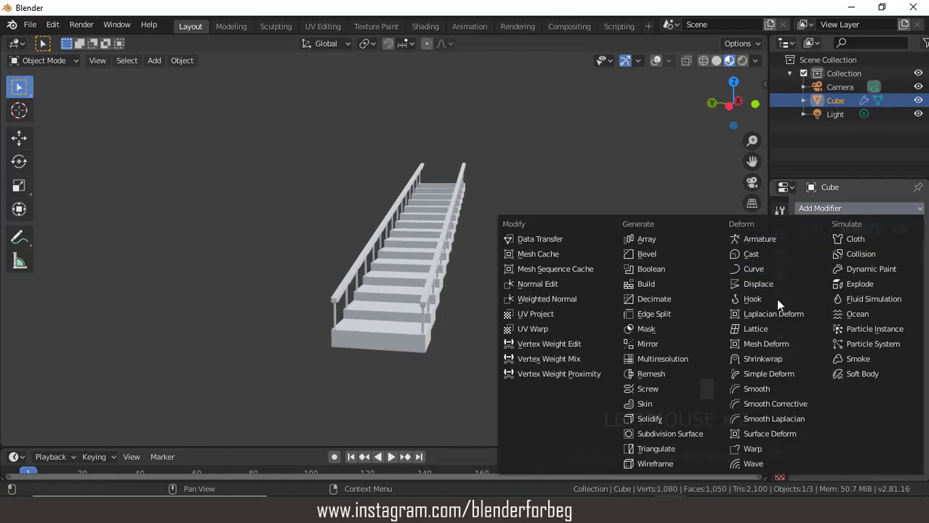
click(786, 367)
click(848, 292)
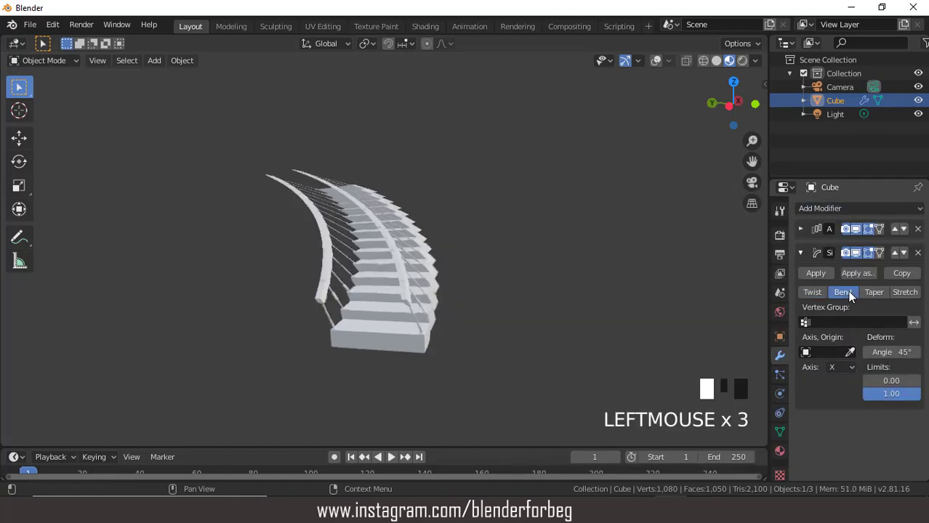
Set the Simple Deform modifier's bend axis to Z so the staircase curves sideways
click(841, 367)
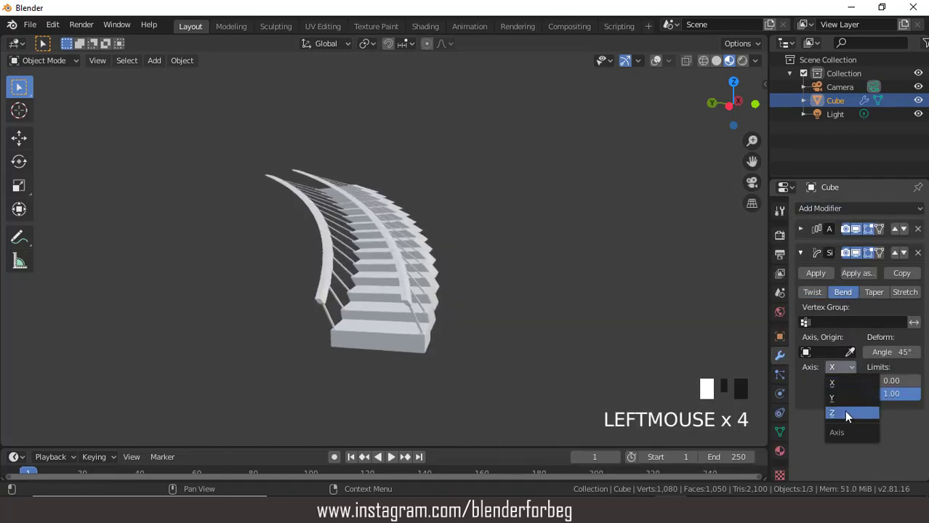
click(844, 413)
middle_drag(476, 267, 436, 272)
scroll(434, 260, up, 3)
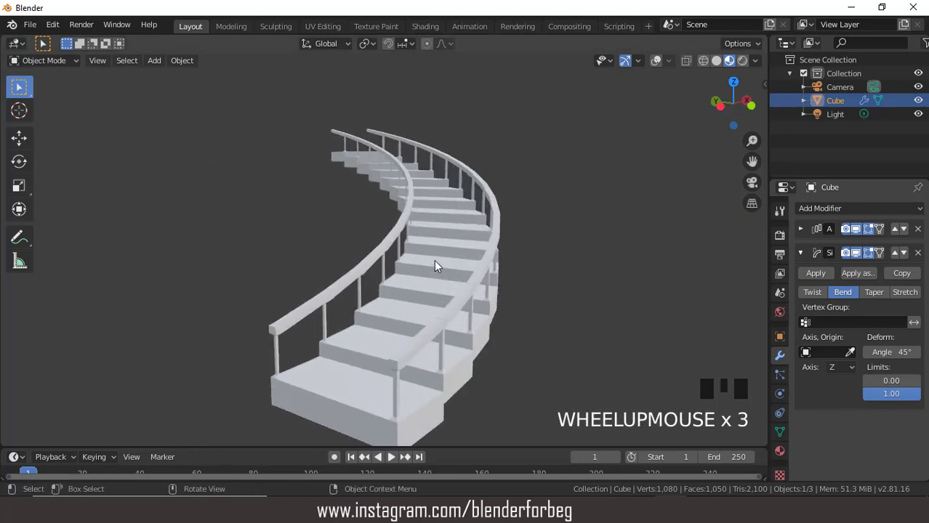
scroll(434, 259, up, 1)
scroll(433, 259, down, 3)
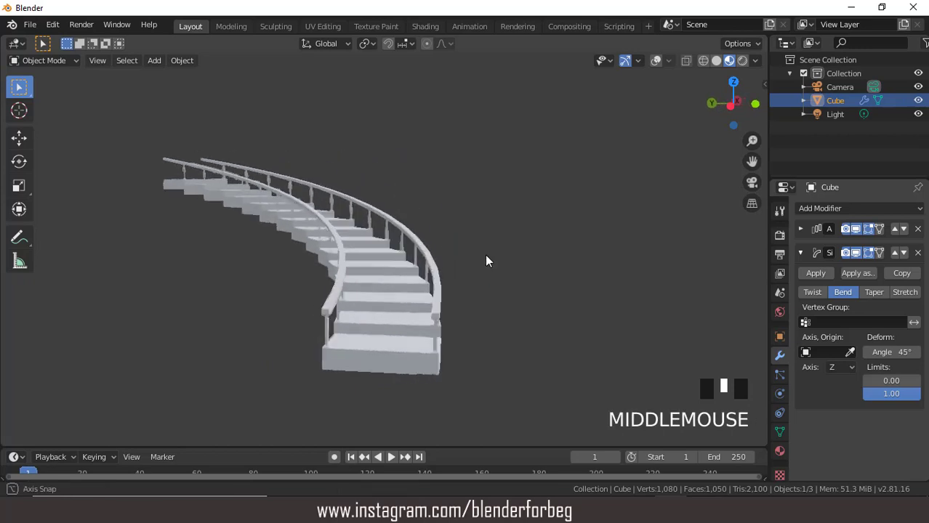